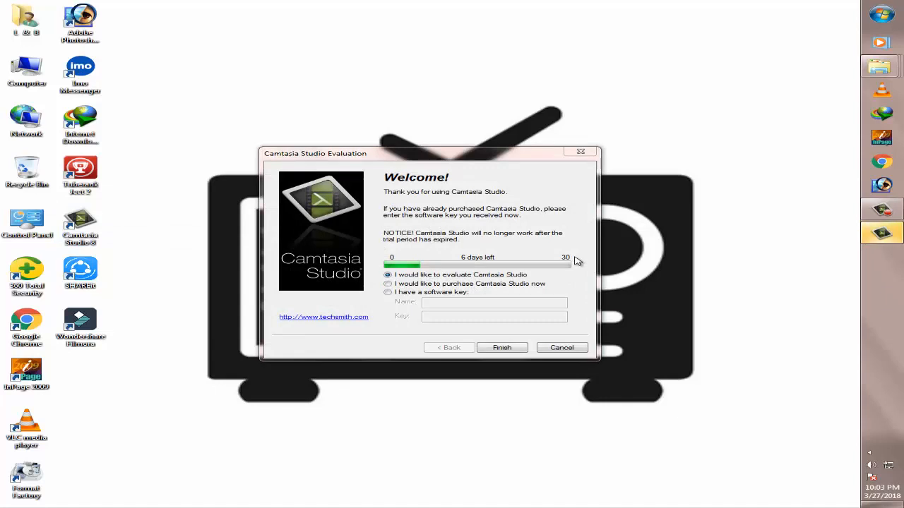
Look through the purchase and software key options, and continue evaluating Camtasia Studio
click(427, 284)
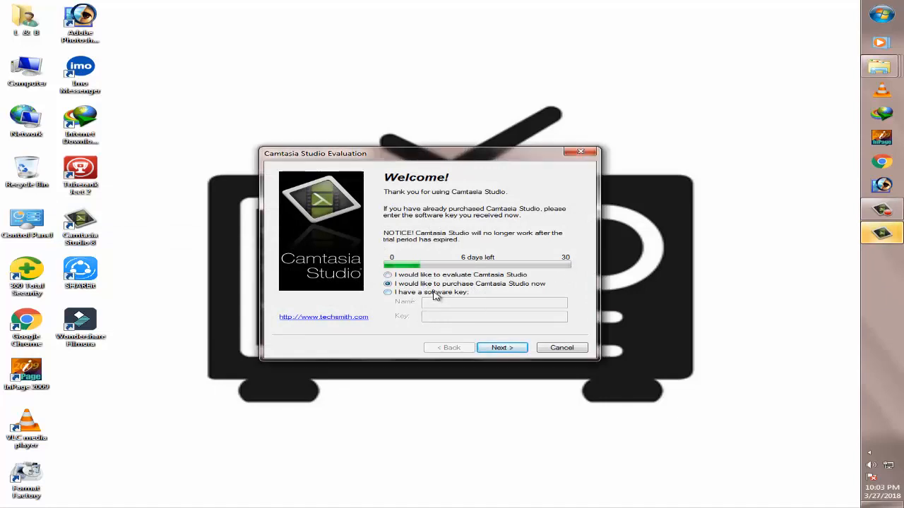
click(434, 294)
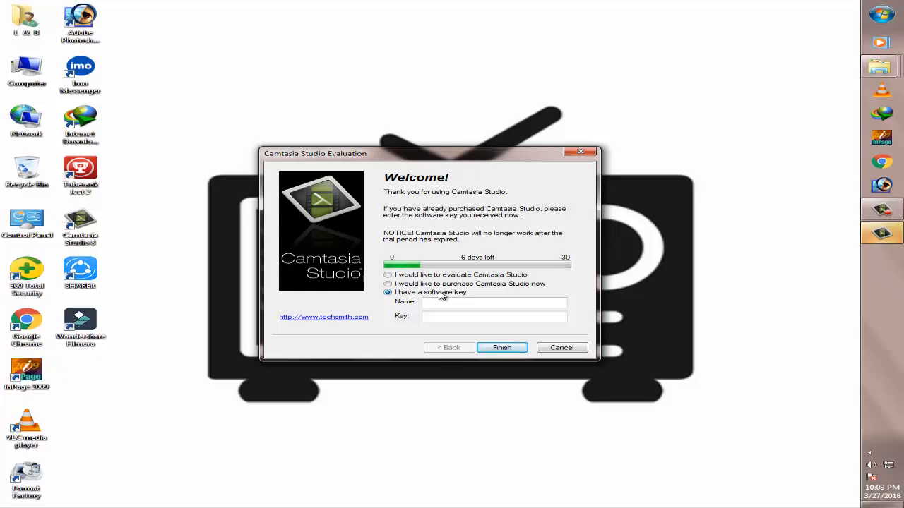
click(449, 277)
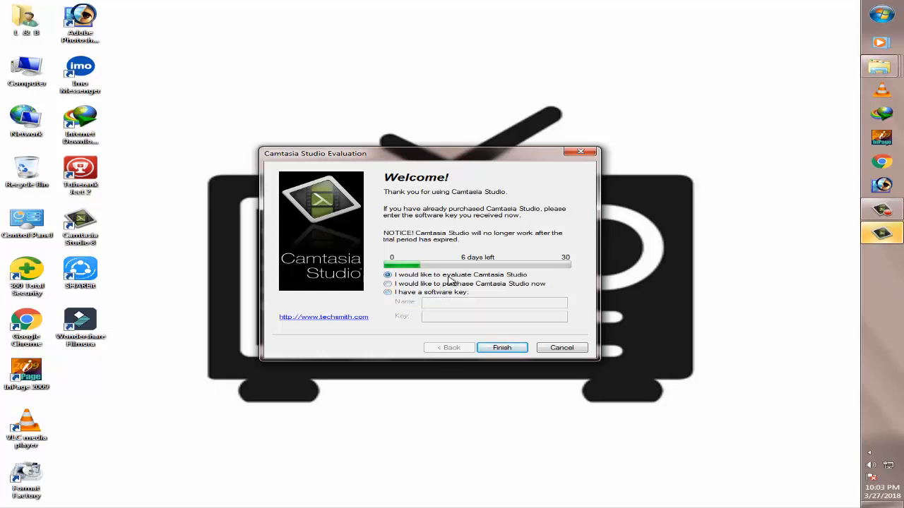
click(502, 349)
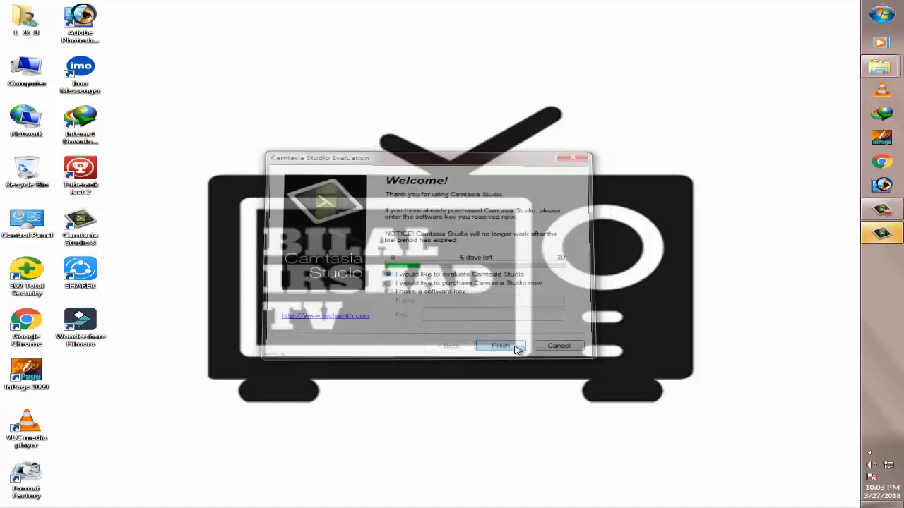
Bring the untitled project window forward and dismiss the upgrade notice and the Welcome dialog
mouse_move(884, 247)
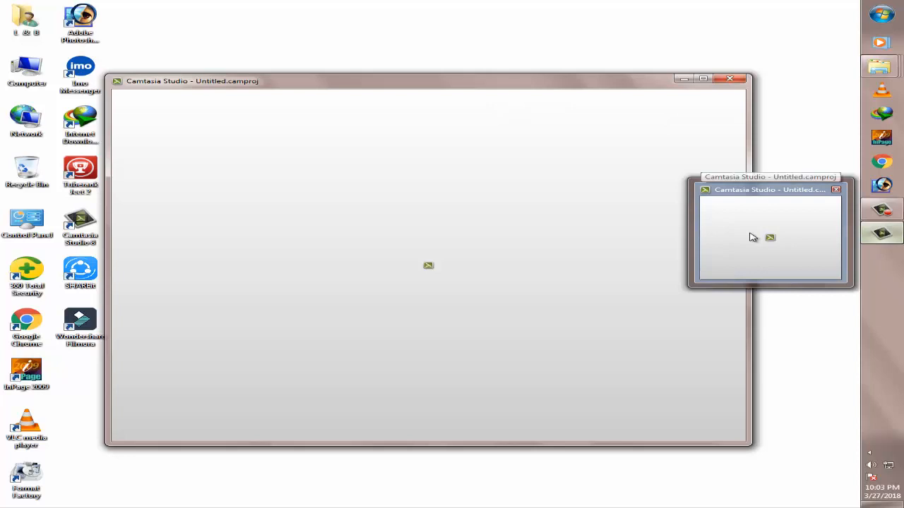
click(753, 237)
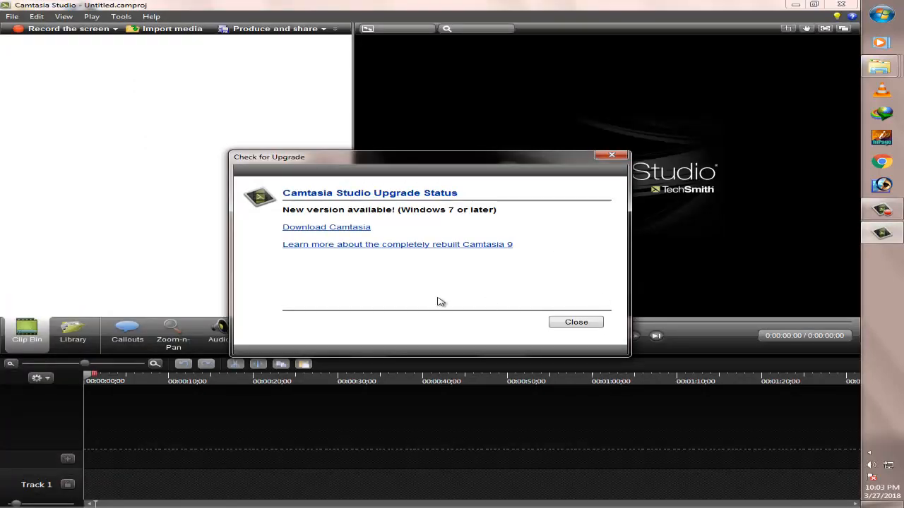
click(577, 323)
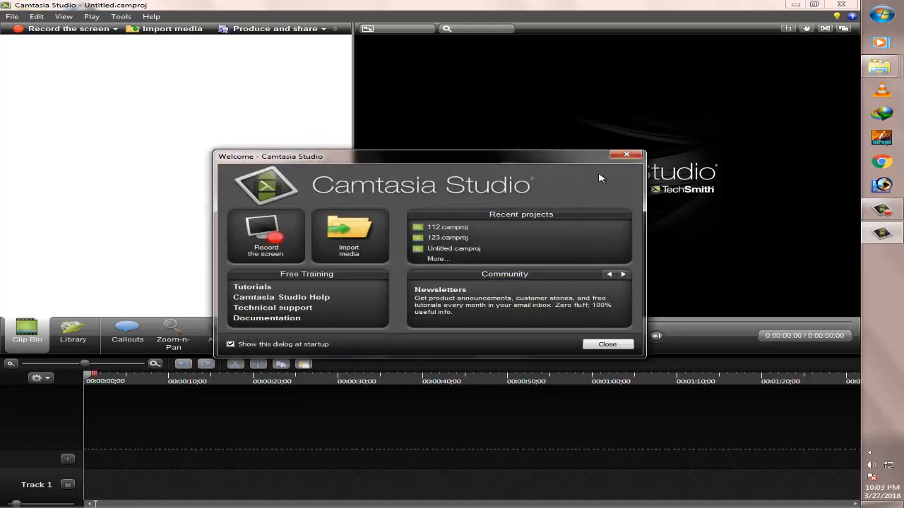
click(636, 154)
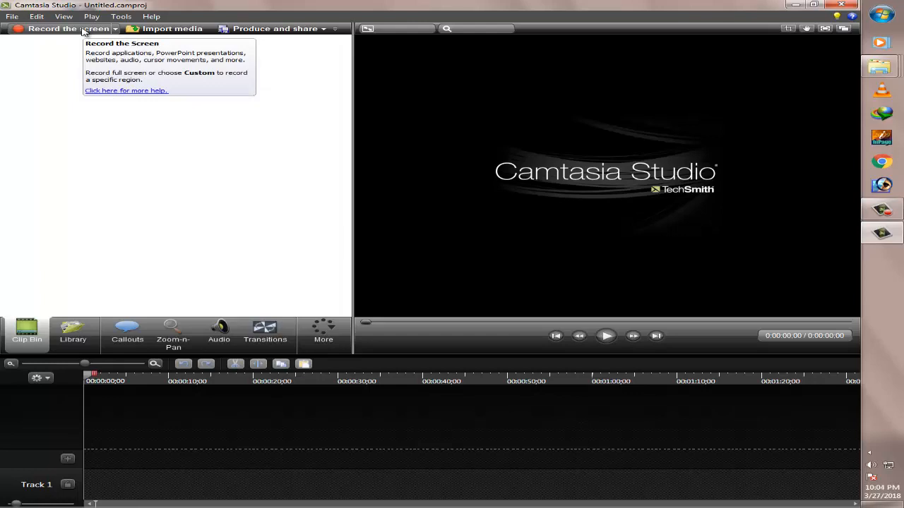
click(898, 214)
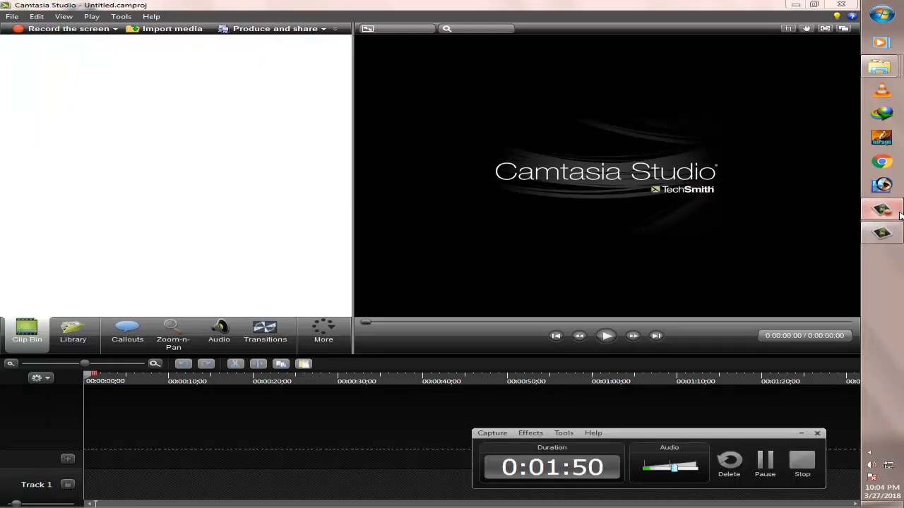
click(899, 213)
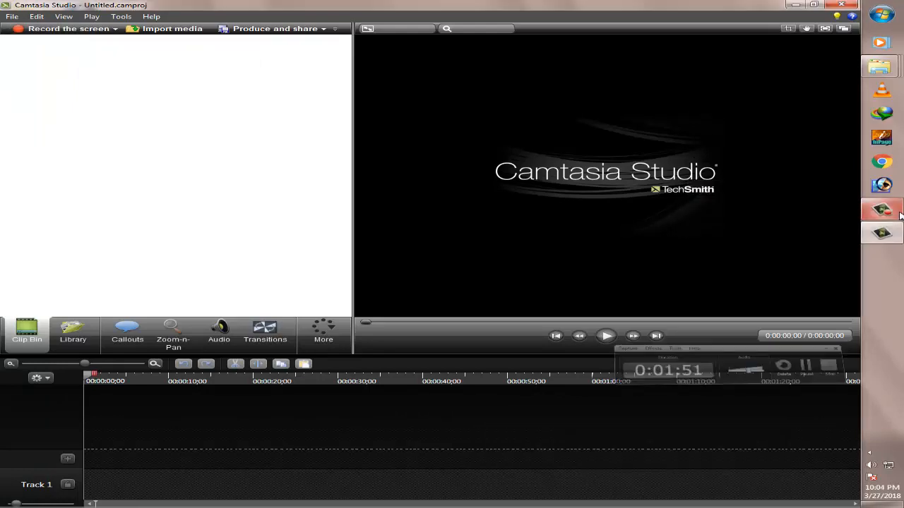
View the media import dialog and the Produce and share command, dismissing each without importing or producing anything
click(181, 28)
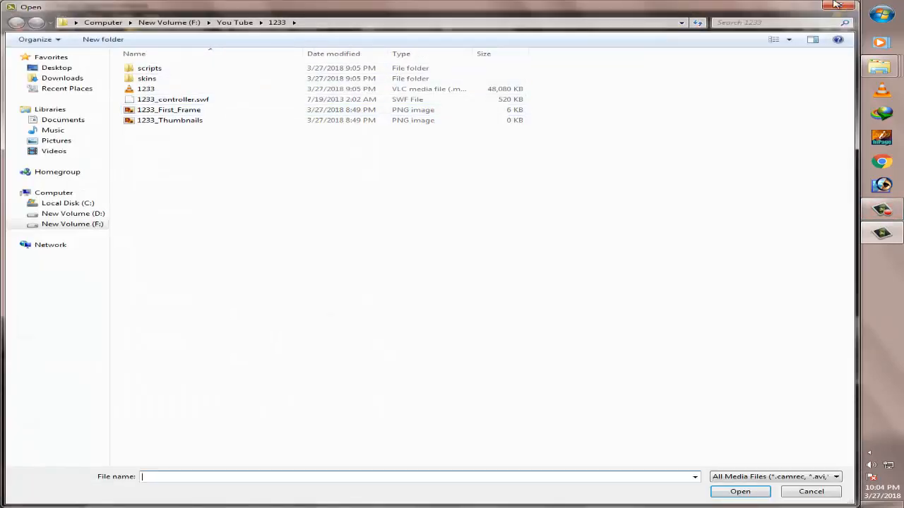
click(844, 5)
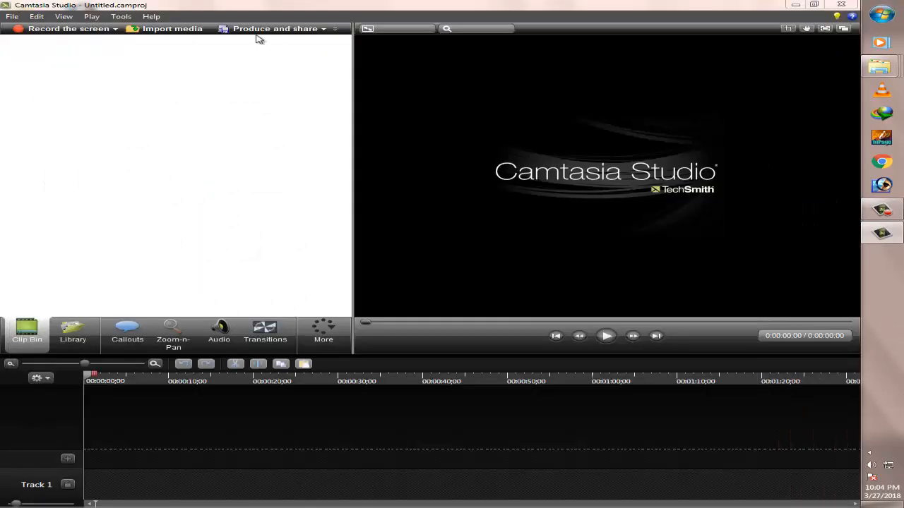
click(304, 28)
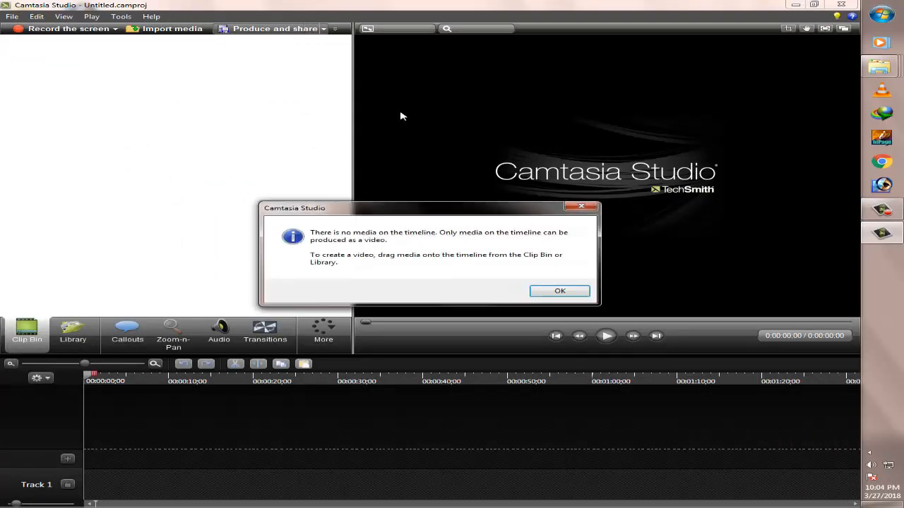
click(578, 207)
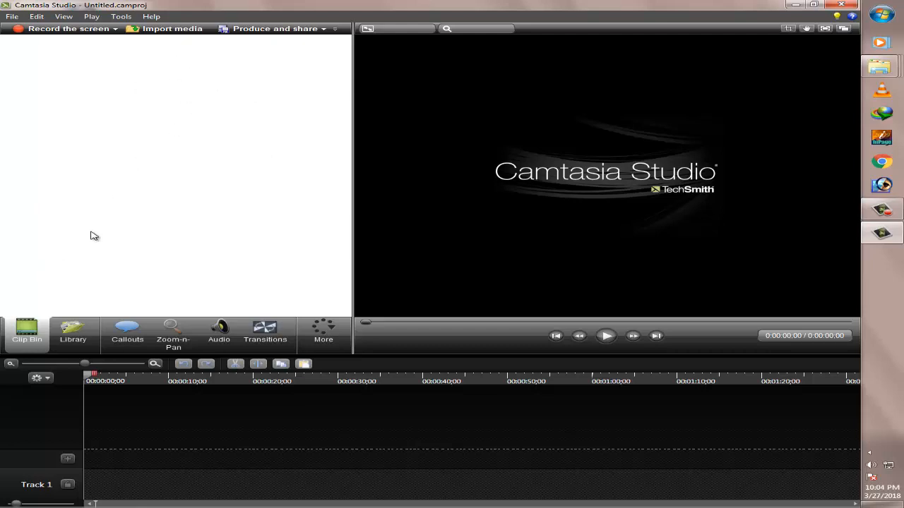
Browse the Library's media and expand the Music - Backyard Safari folder
click(73, 328)
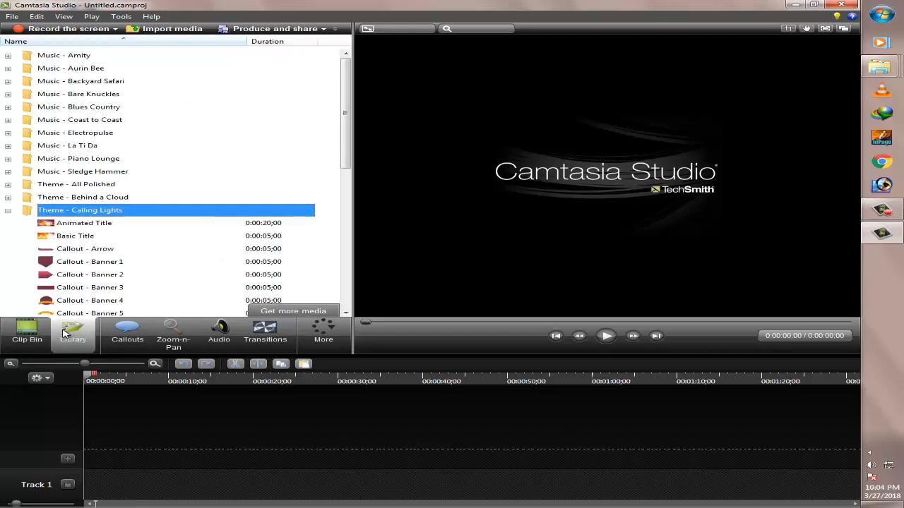
click(130, 69)
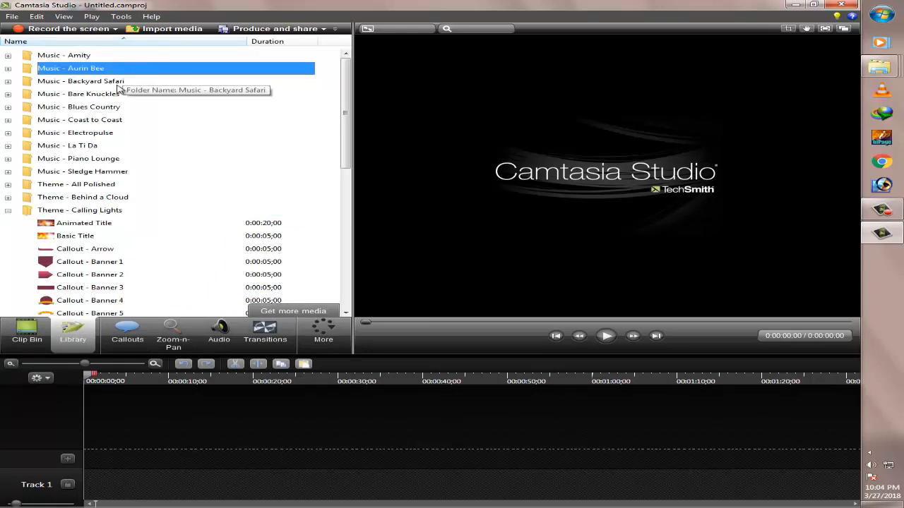
double_click(117, 83)
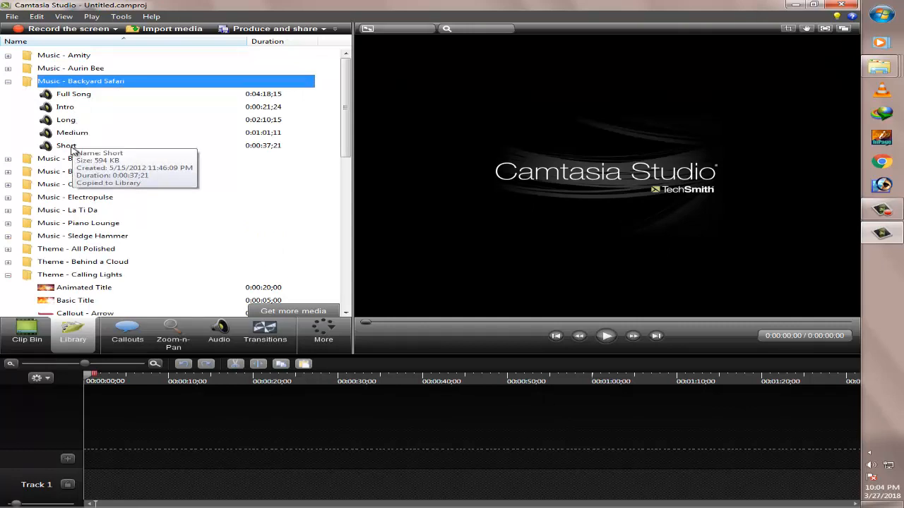
Examine the full callout shape gallery, the Zoom-n-Pan options and the Audio editing tools
click(126, 341)
click(277, 92)
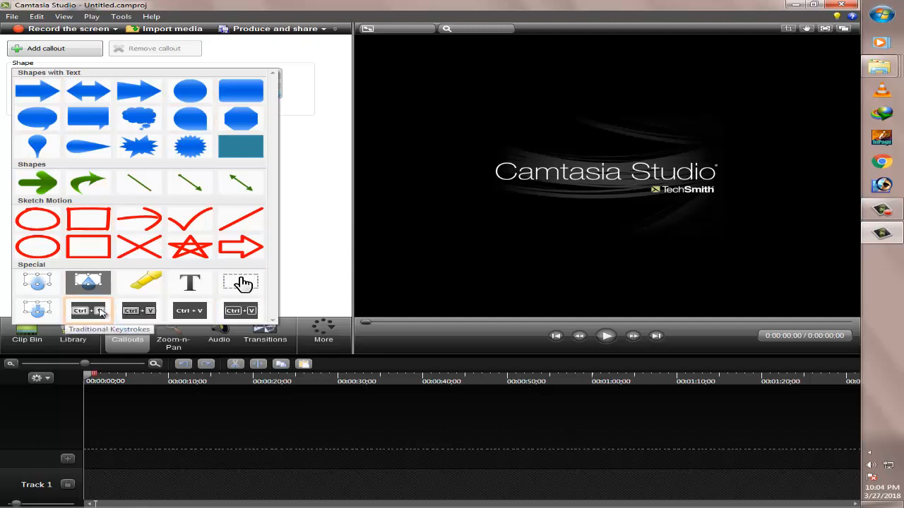
click(306, 253)
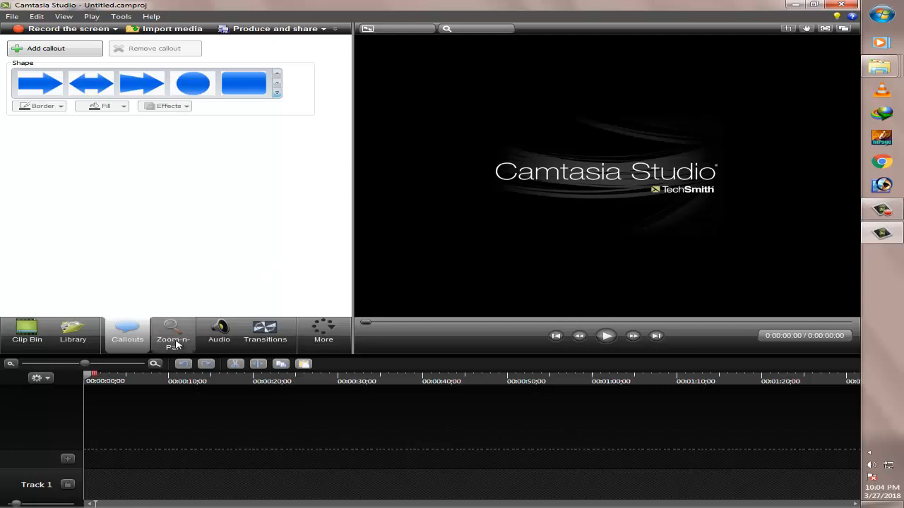
click(178, 342)
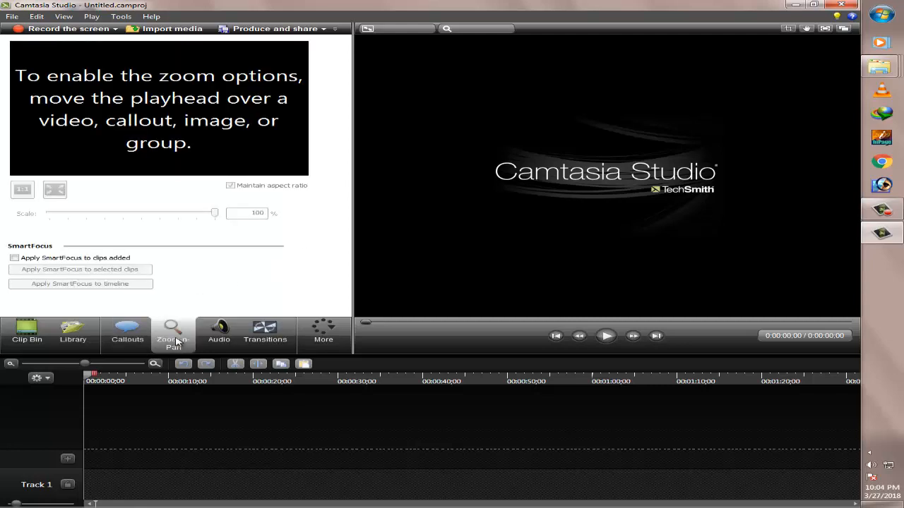
click(219, 333)
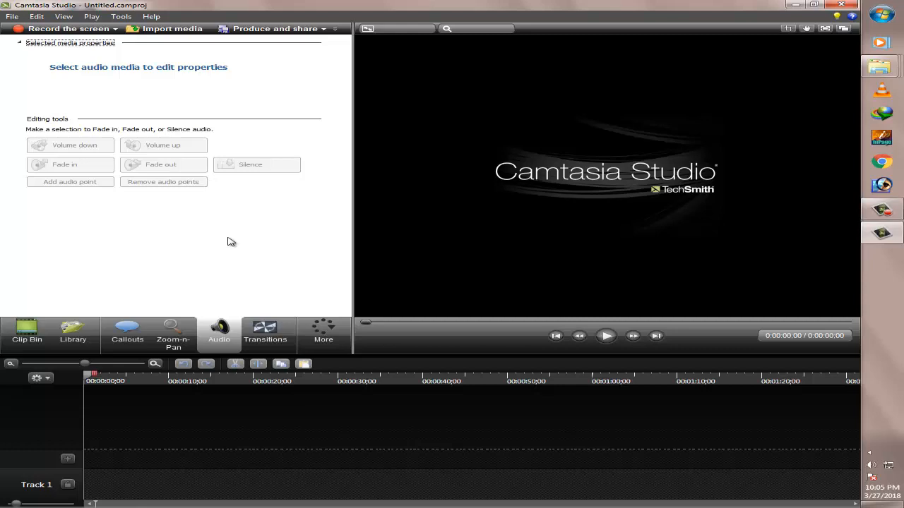
Browse the complete collection of available transitions
click(265, 333)
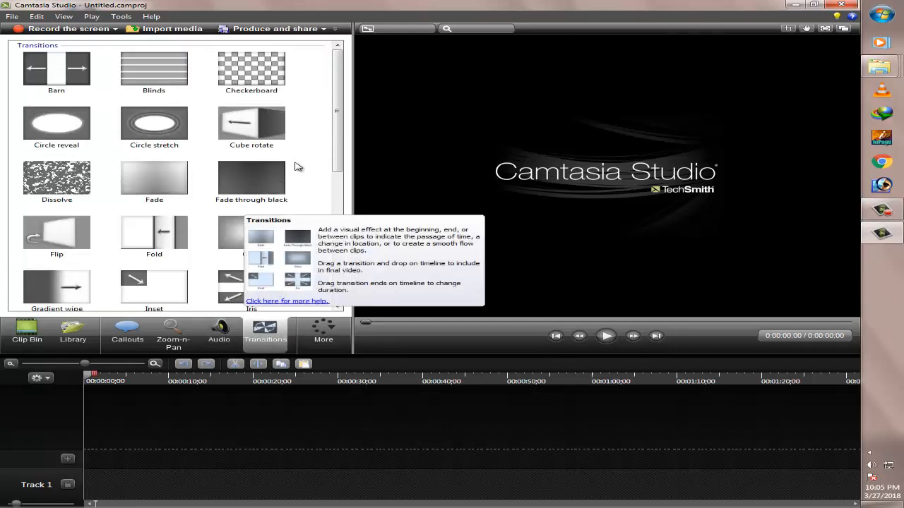
scroll(302, 184, down, 5)
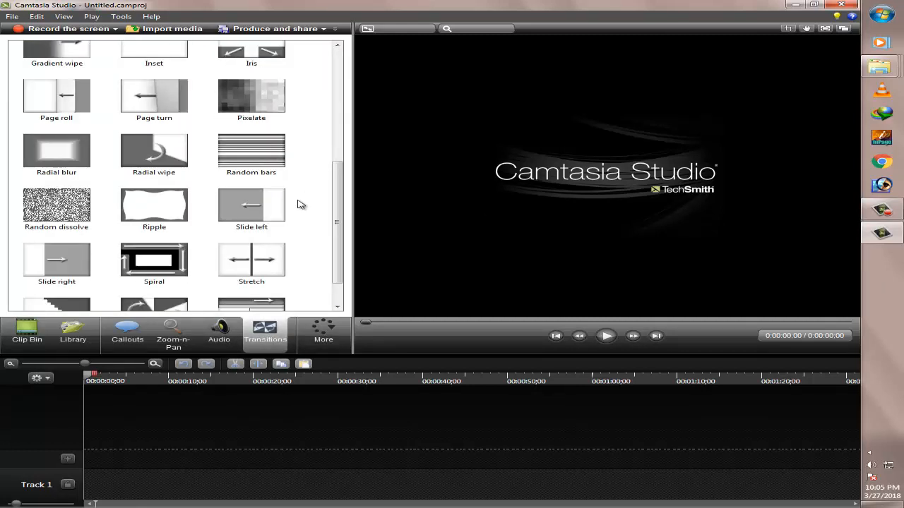
scroll(297, 204, down, 1)
scroll(298, 204, up, 6)
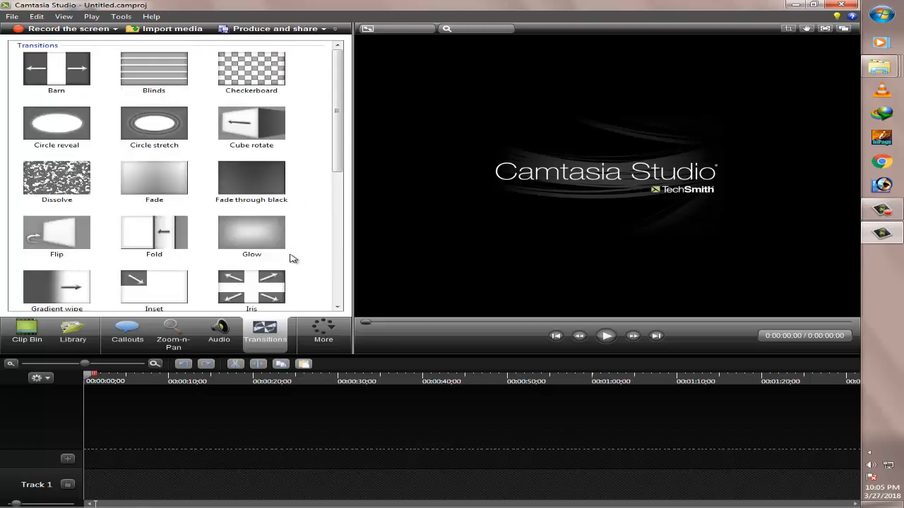
scroll(291, 263, down, 3)
scroll(286, 268, up, 3)
Return to the Clip Bin and review the available project file commands
click(28, 334)
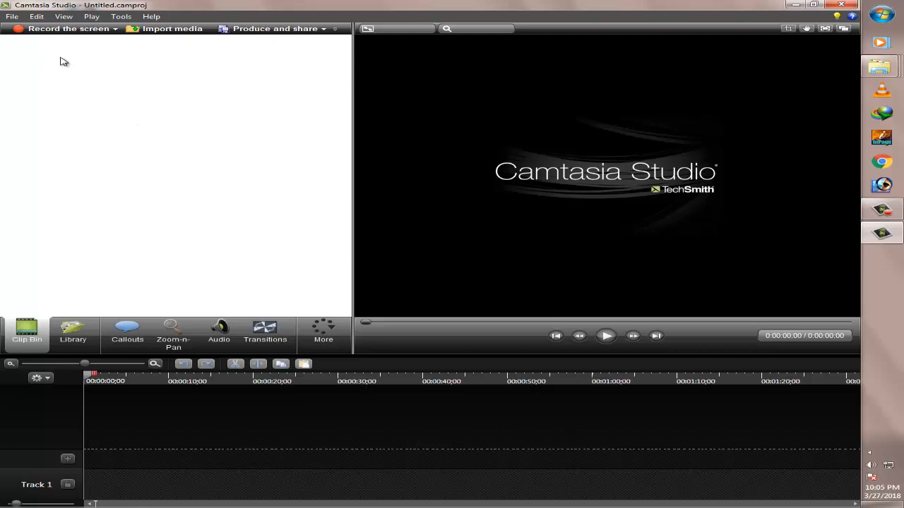
click(9, 18)
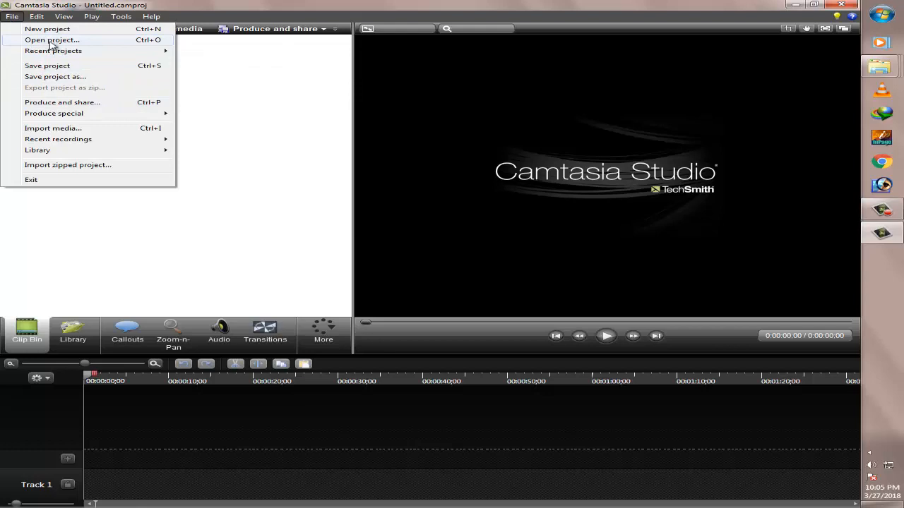
click(230, 92)
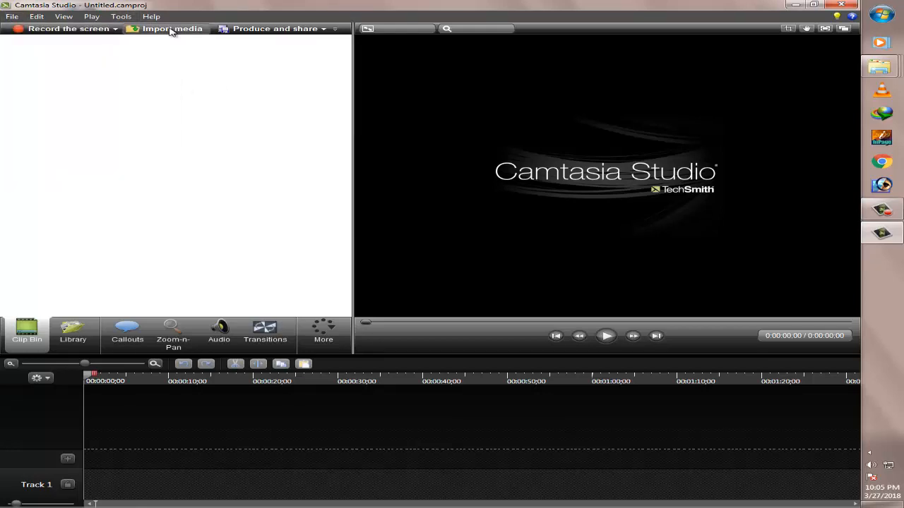
Import a block of images, including 10.jpg through 20.jpg, from the New folder in Downloads into the Clip Bin
click(170, 30)
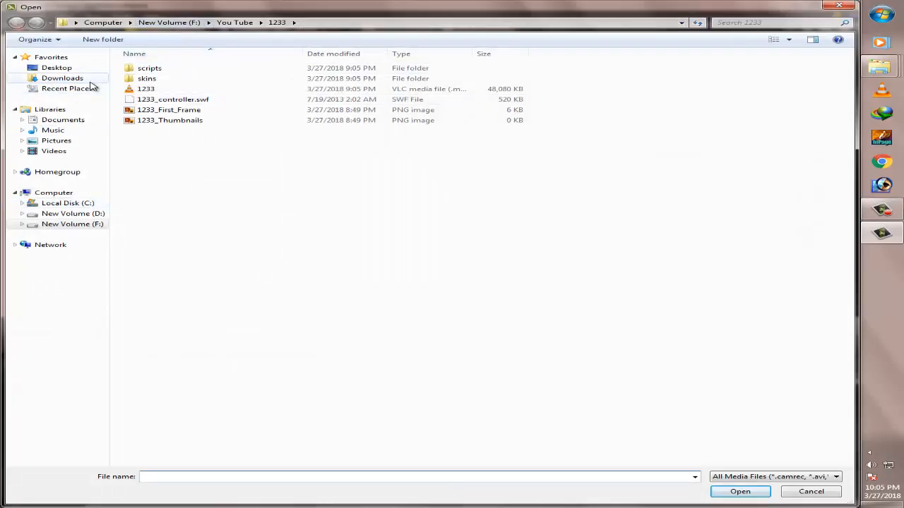
click(90, 80)
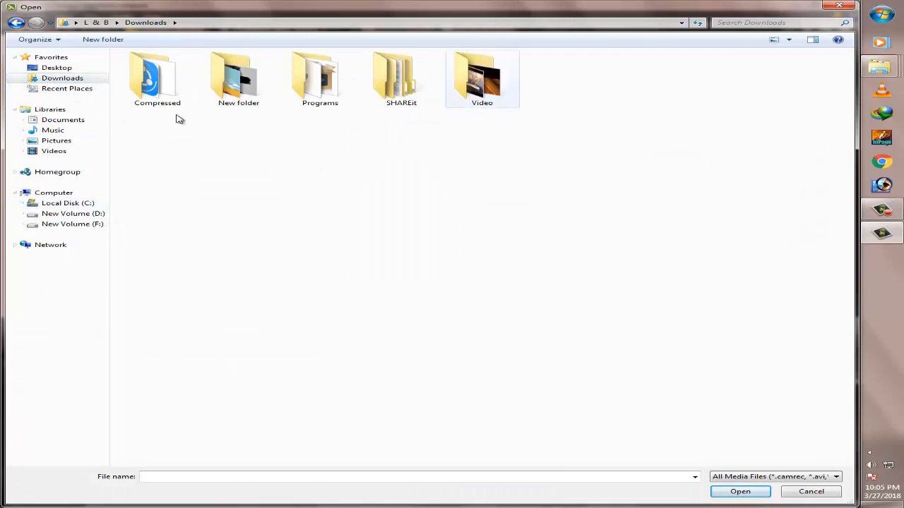
click(57, 67)
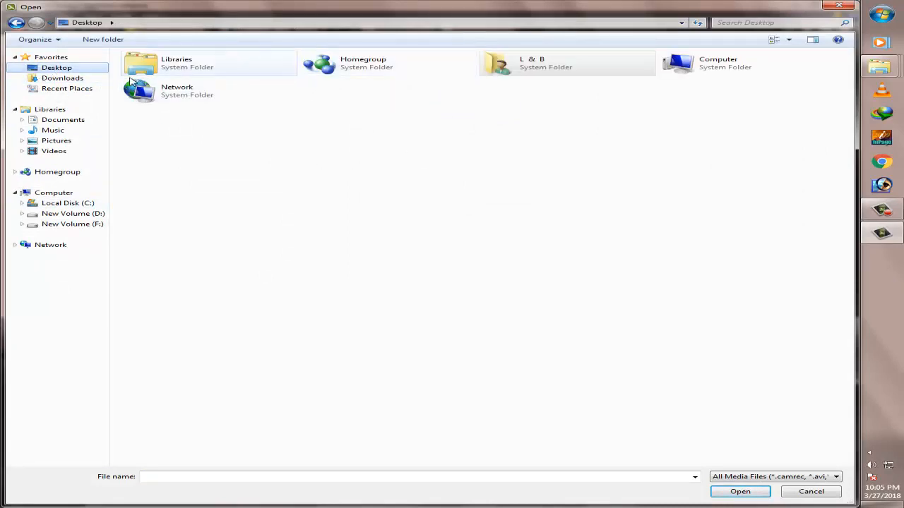
double_click(571, 66)
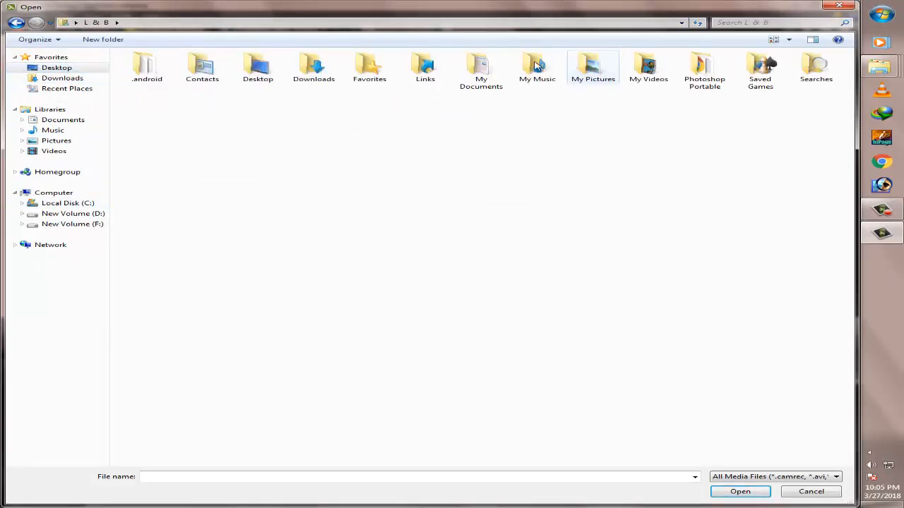
click(57, 80)
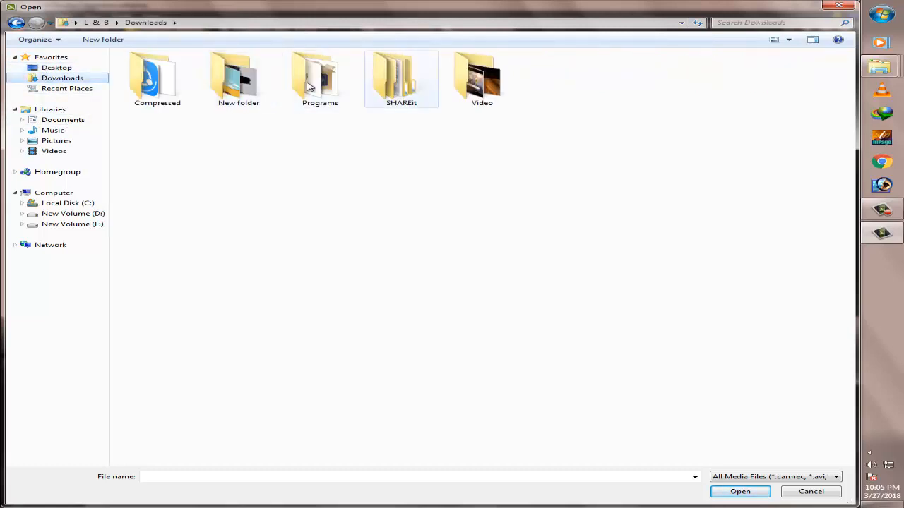
double_click(263, 86)
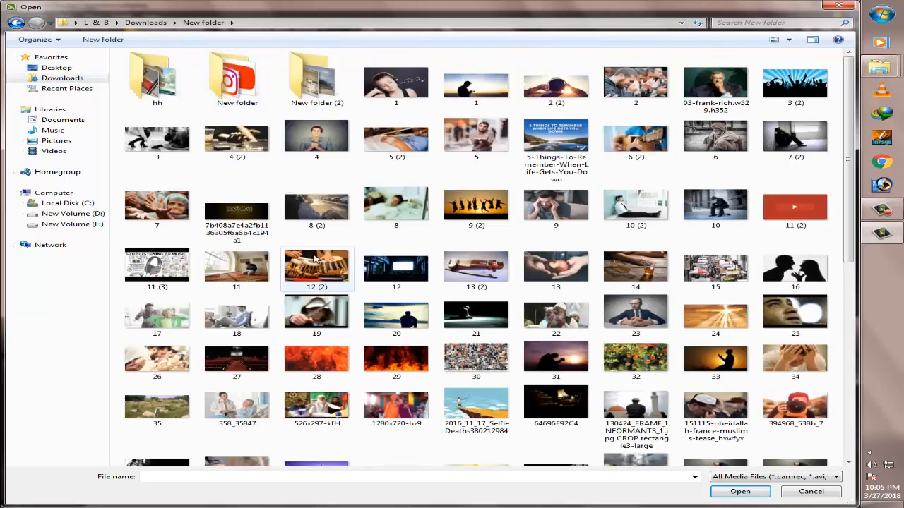
drag(113, 205, 771, 385)
click(740, 492)
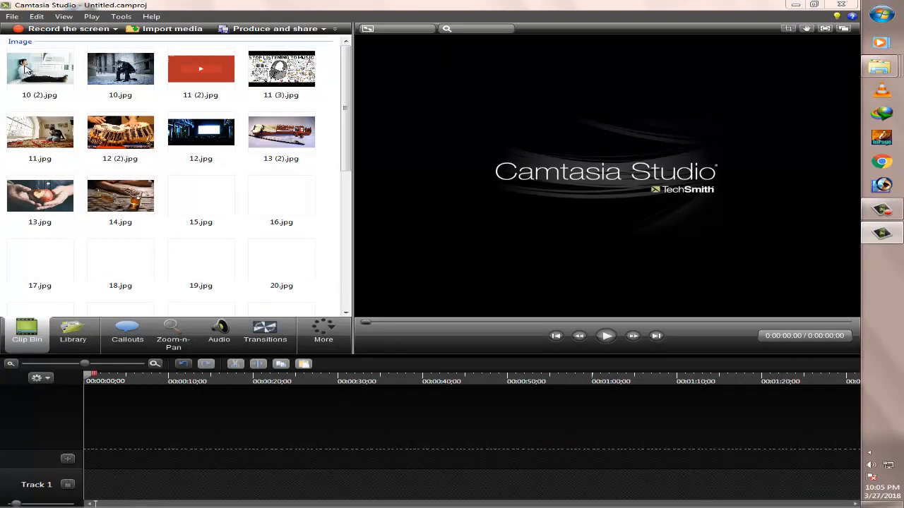
Place 10 (2).jpg on Track 2 and set the video's editing dimensions to 1280 x 720
drag(23, 68, 117, 464)
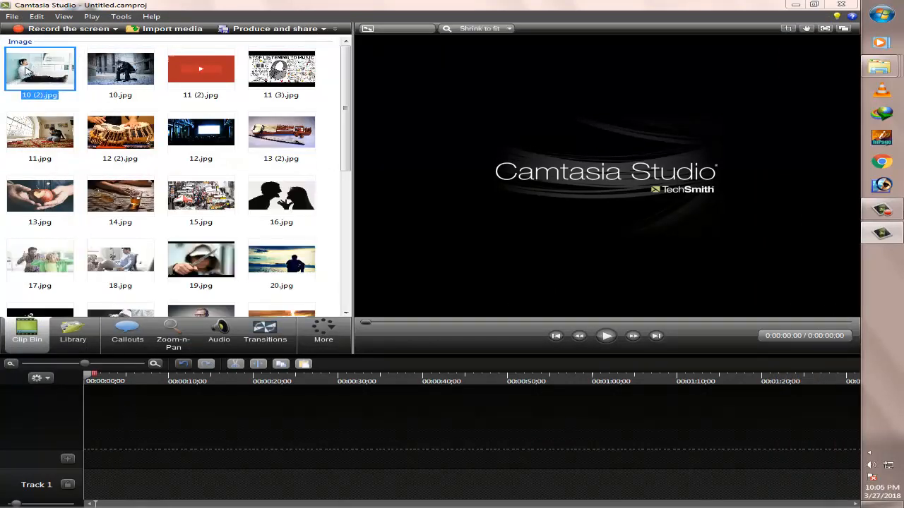
click(568, 289)
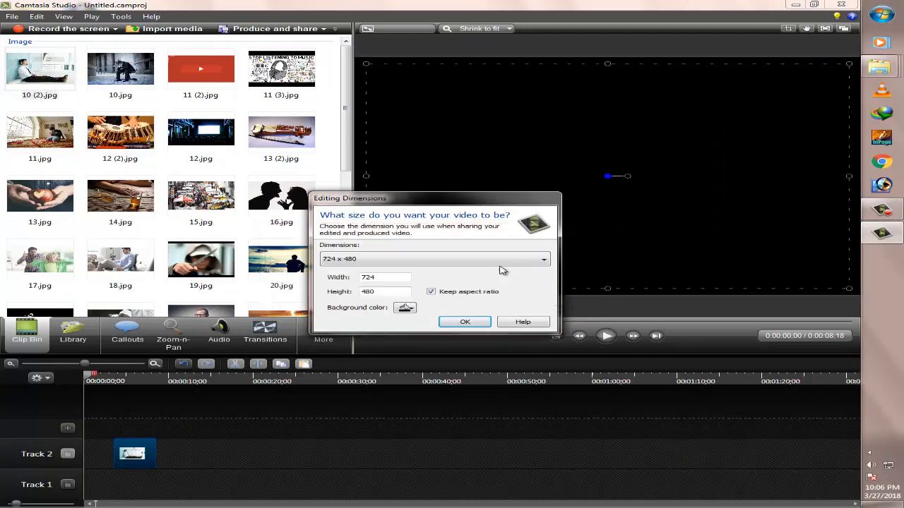
click(464, 263)
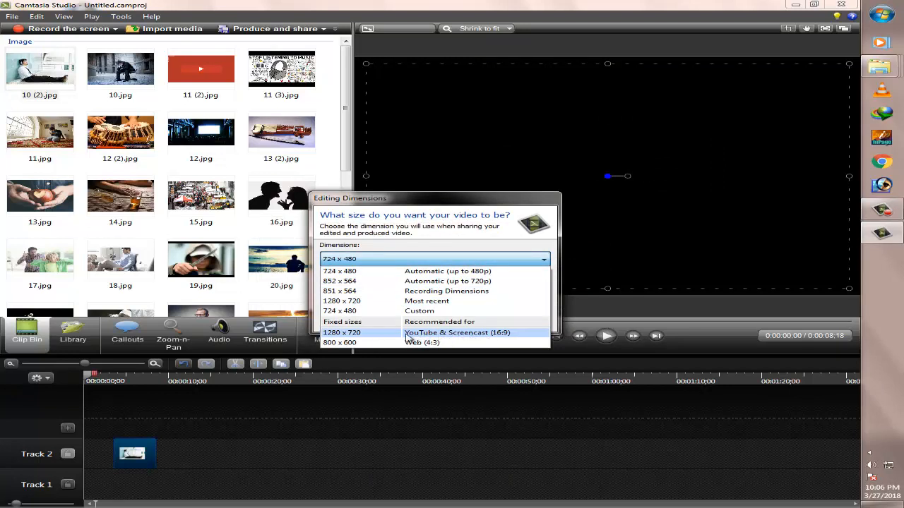
click(443, 338)
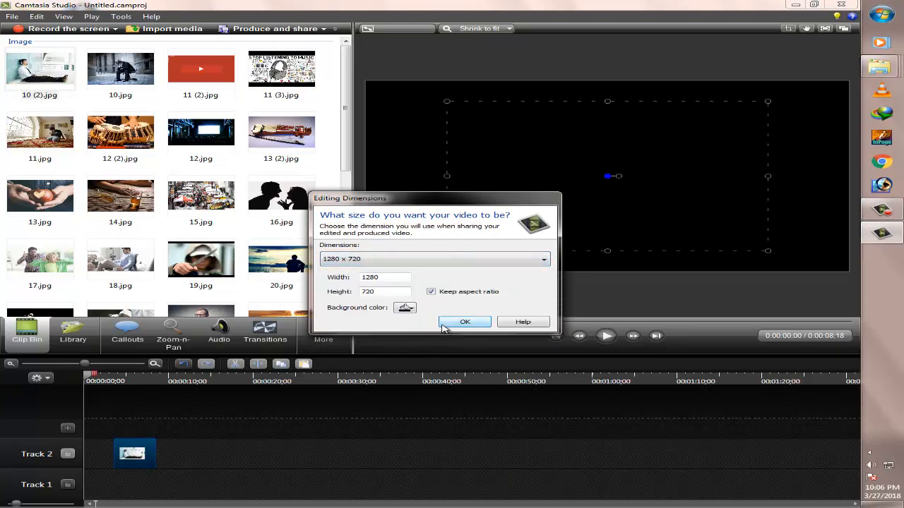
click(466, 322)
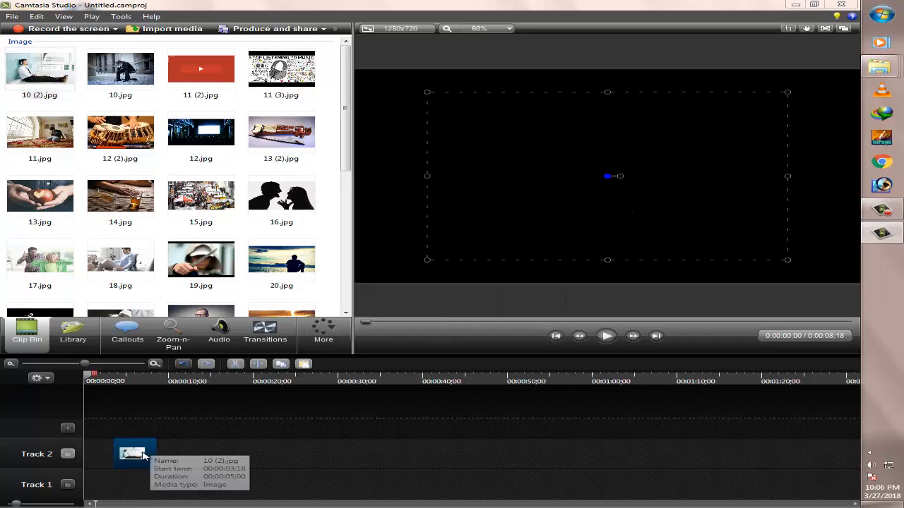
Move 10 (2).jpg to the start of Track 2 and add 10.jpg, 11 (3).jpg and 11.jpg after it
drag(146, 454, 60, 450)
drag(112, 71, 147, 454)
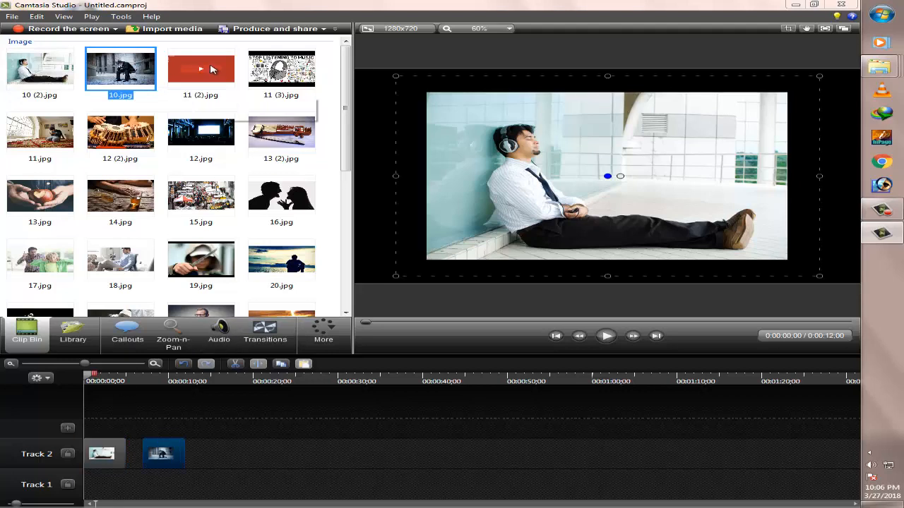
click(308, 68)
drag(202, 457, 205, 456)
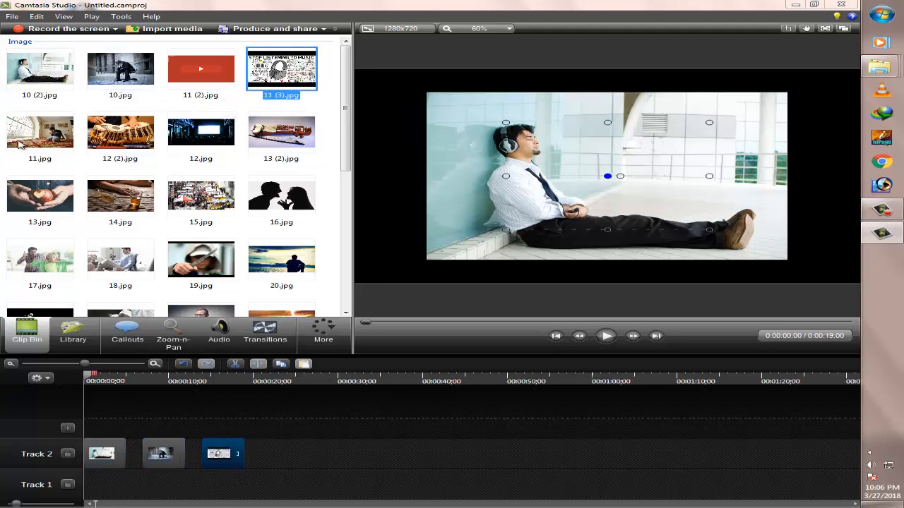
drag(39, 132, 281, 455)
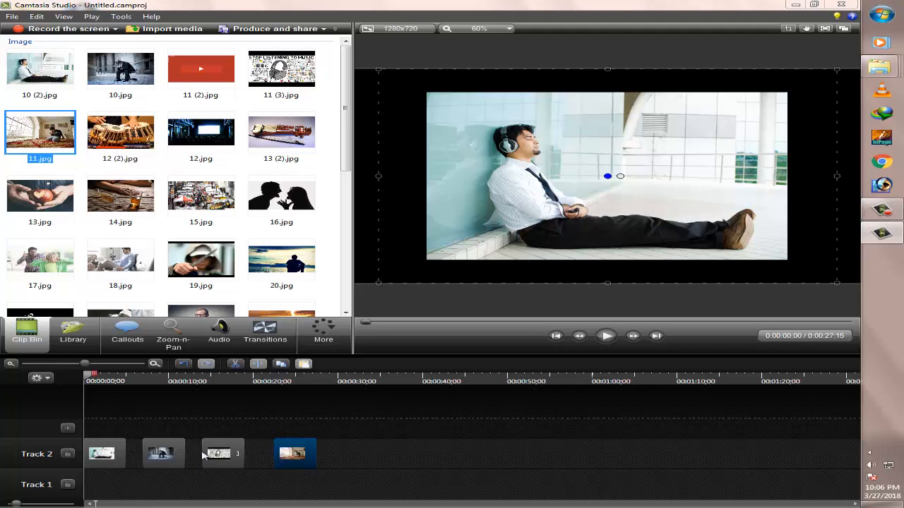
Close the gaps between the clips on Track 2 so the four images follow each other directly
drag(162, 456, 145, 456)
drag(221, 457, 168, 460)
drag(295, 457, 178, 459)
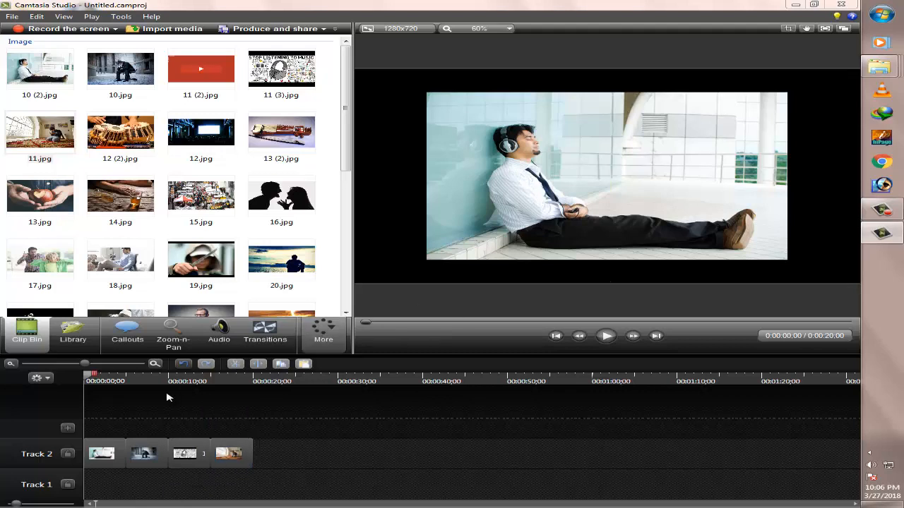
Align the 10 (2).jpg image with the canvas's upper-left corner and enlarge it to the full canvas height
click(104, 453)
drag(680, 229, 604, 206)
scroll(603, 206, down, 1)
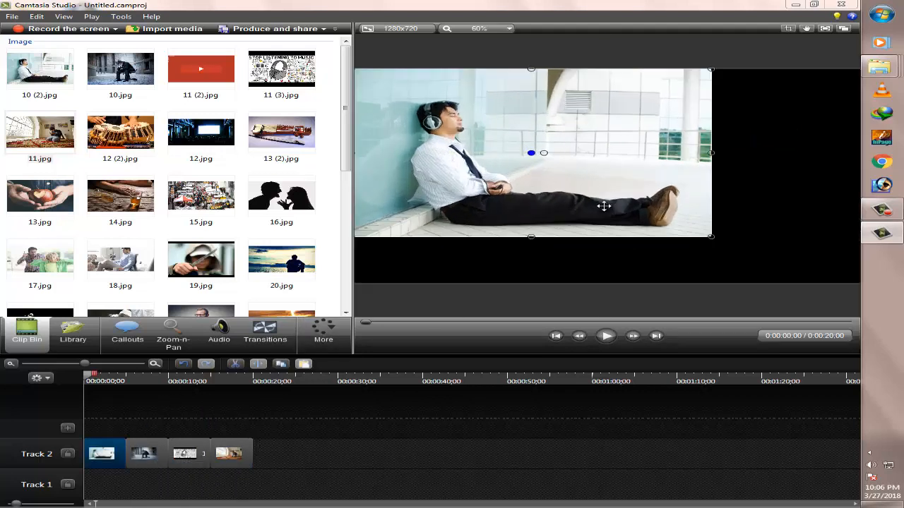
drag(588, 176, 579, 175)
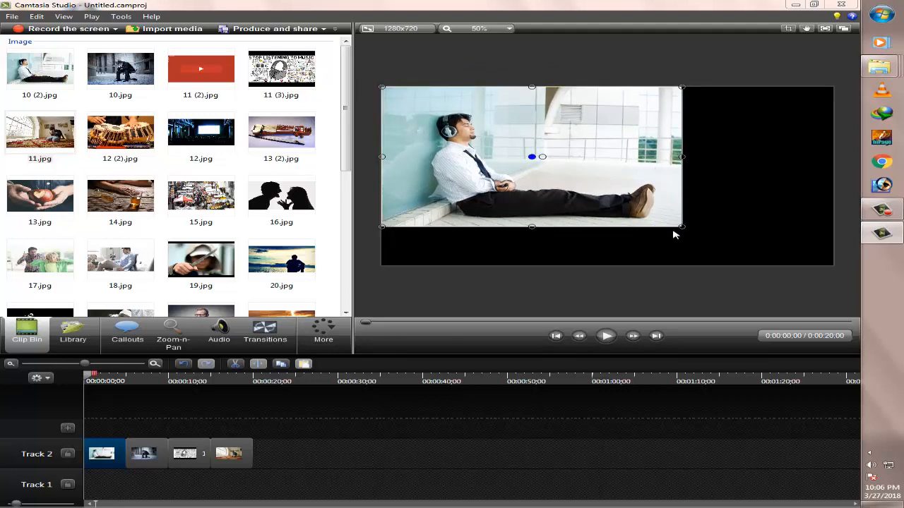
drag(712, 242, 765, 266)
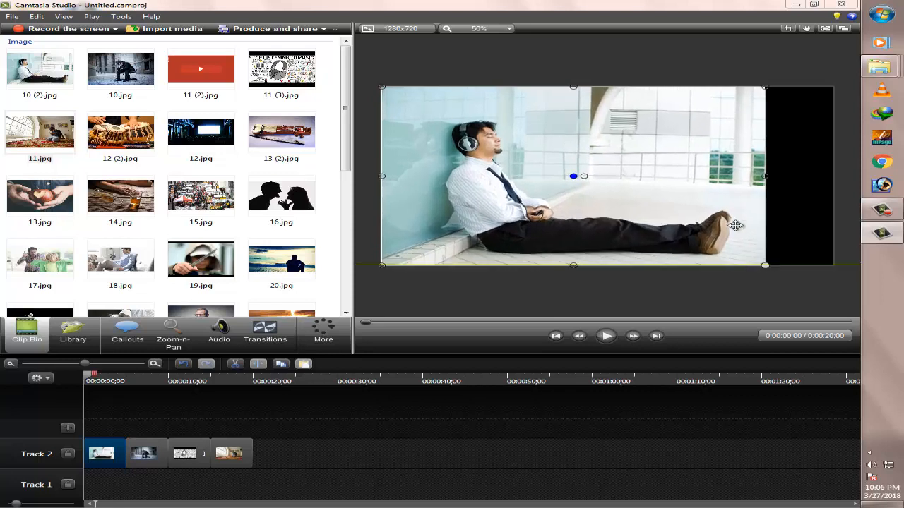
Crop a strip off the right side of the 10 (2).jpg image on the canvas
click(790, 29)
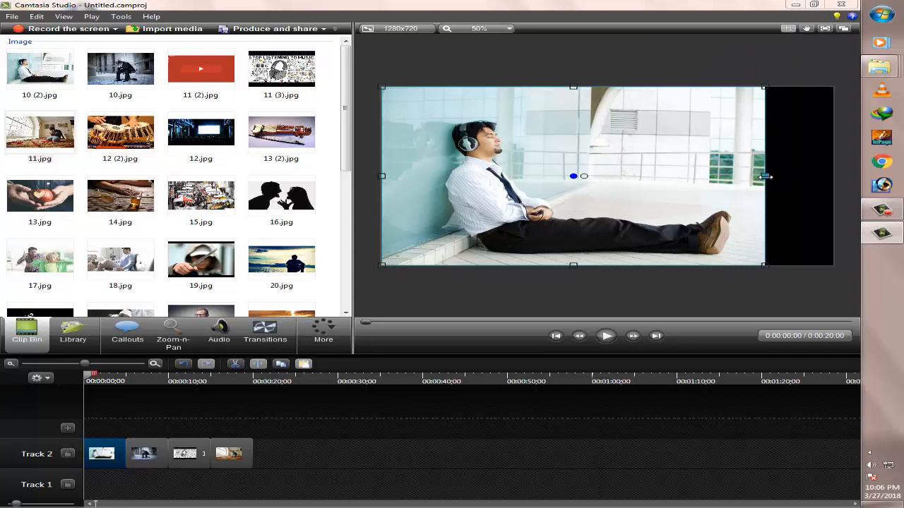
drag(764, 177, 716, 176)
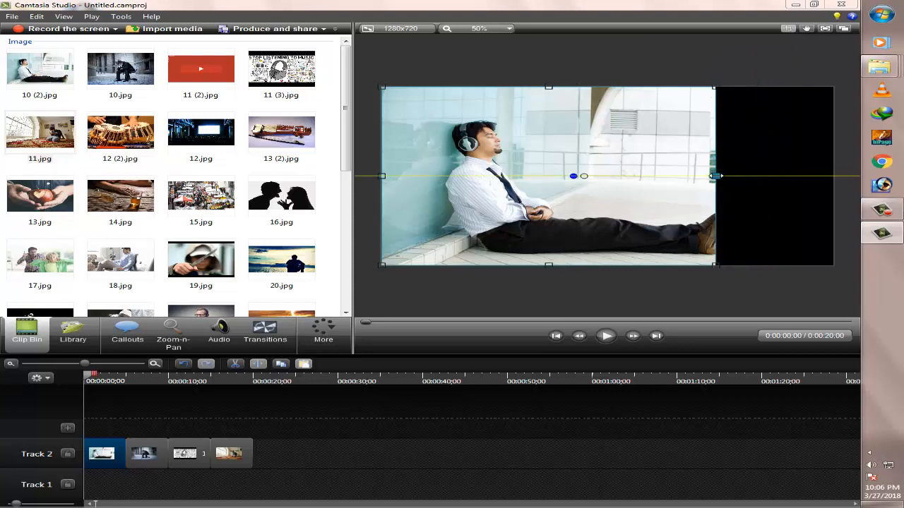
click(789, 29)
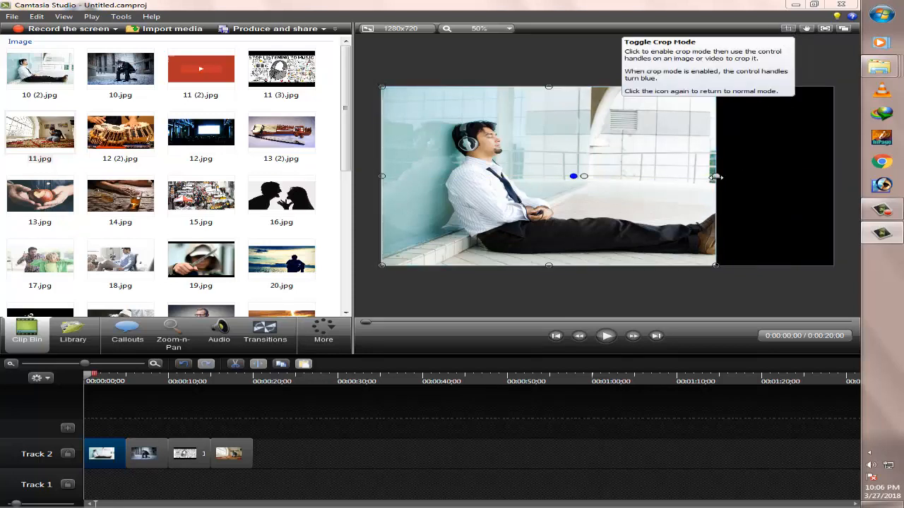
Stretch the cropped 10 (2).jpg image horizontally to the canvas's right edge and deselect it
drag(716, 177, 780, 184)
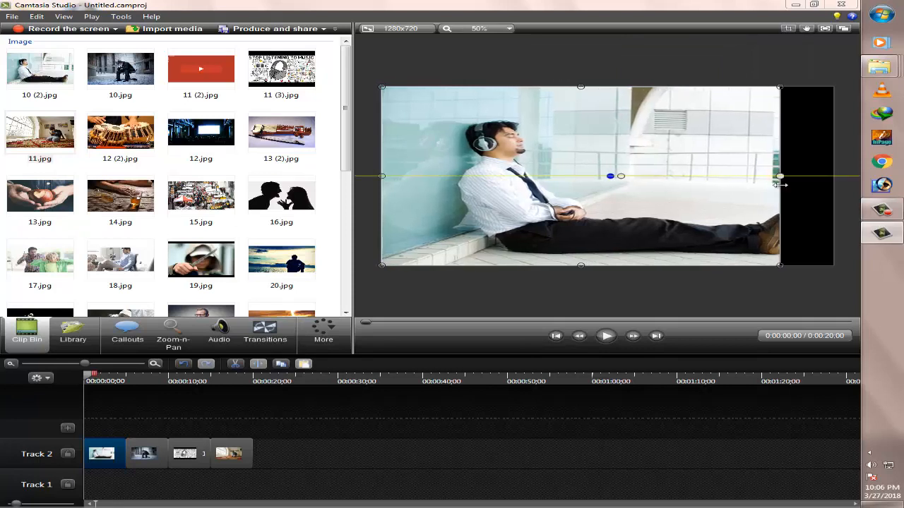
click(788, 28)
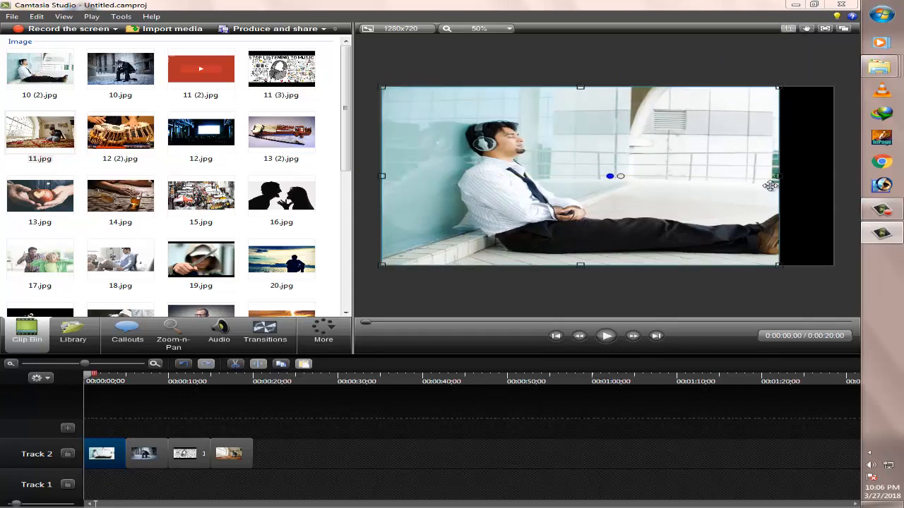
drag(777, 177, 833, 182)
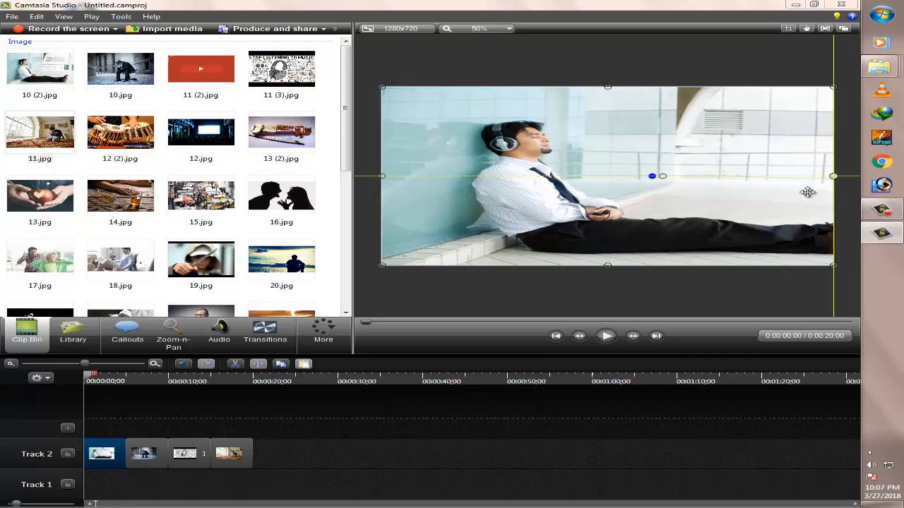
click(610, 298)
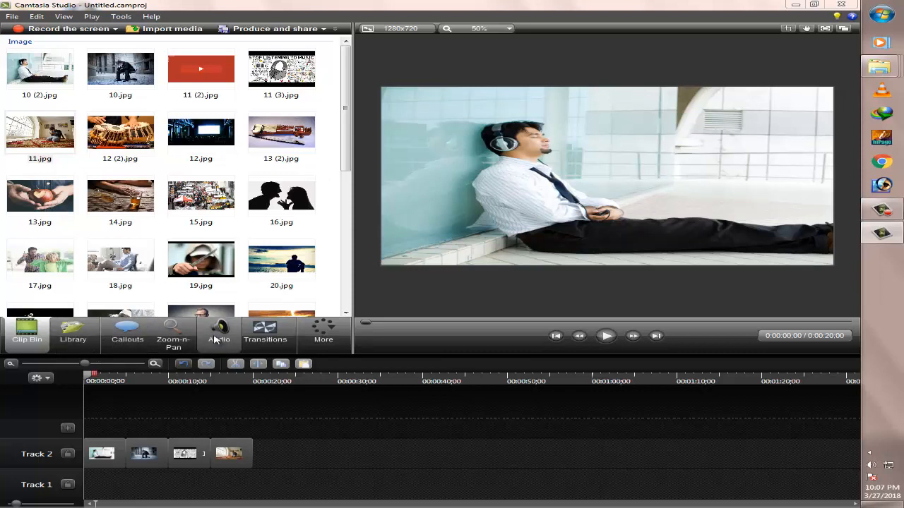
Add the Full Song track of Music - Backyard Safari from the Library to the timeline and move it to Track 1
click(63, 340)
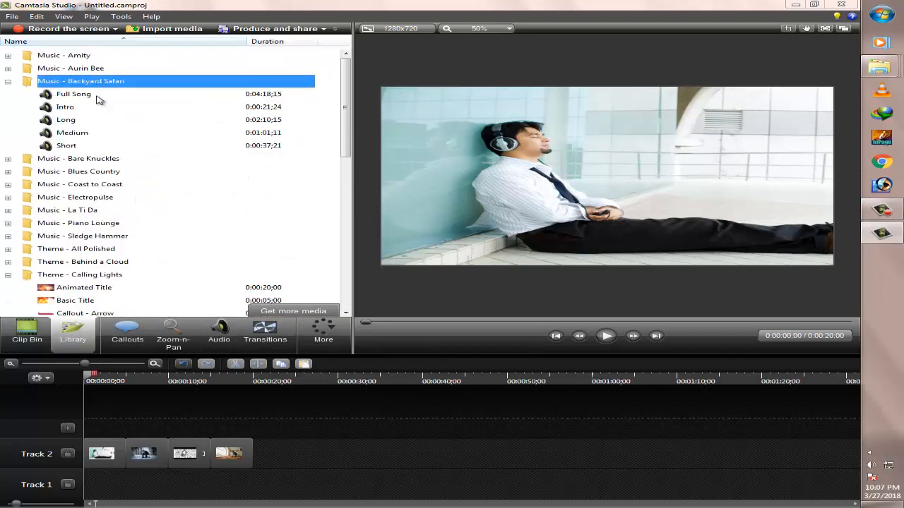
click(97, 98)
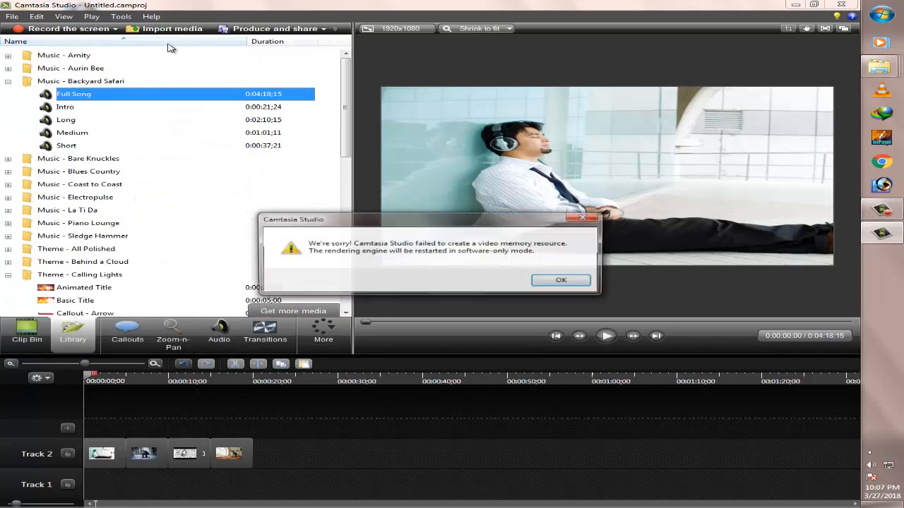
click(585, 218)
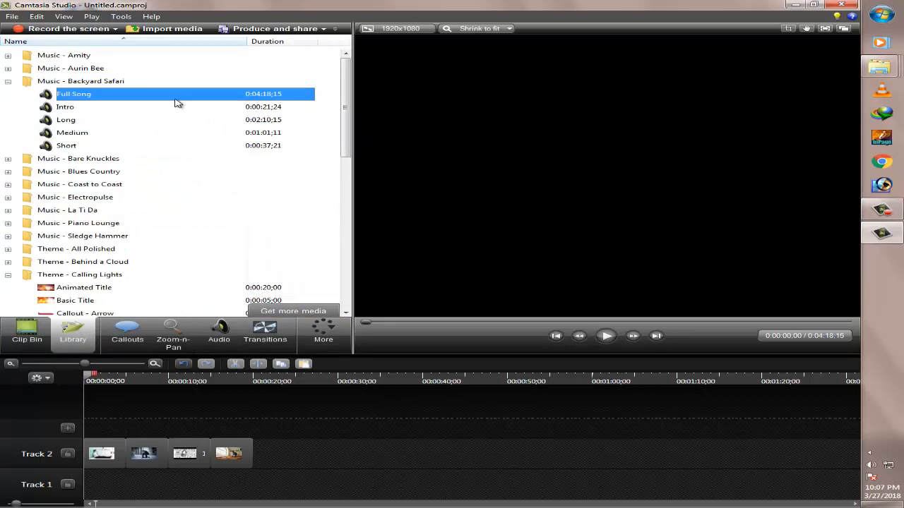
right_click(177, 97)
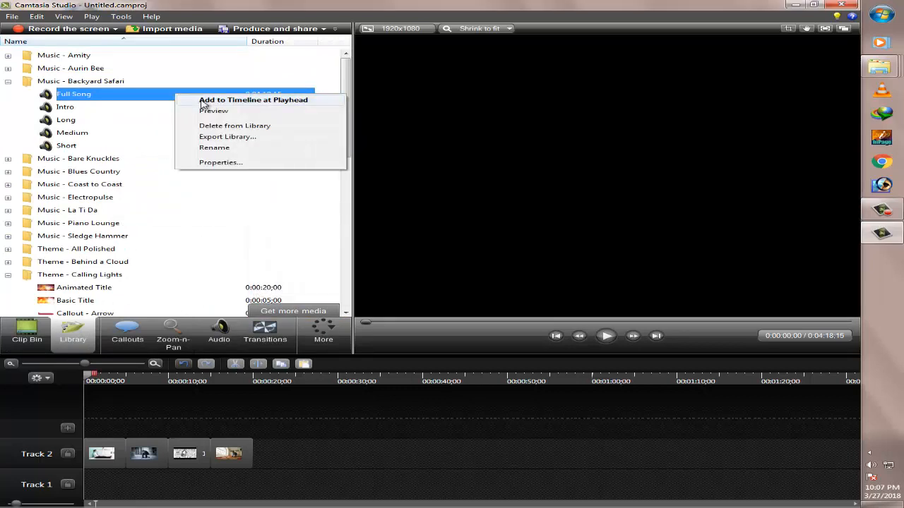
click(204, 100)
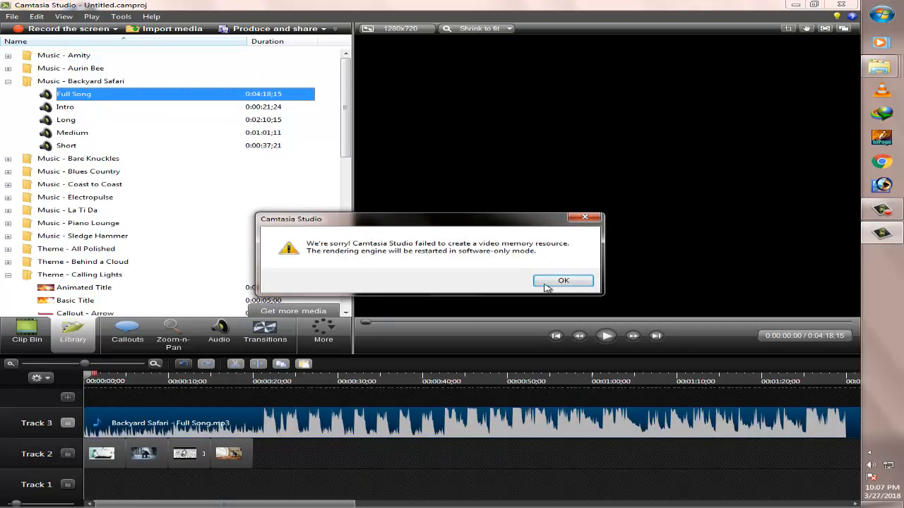
click(561, 284)
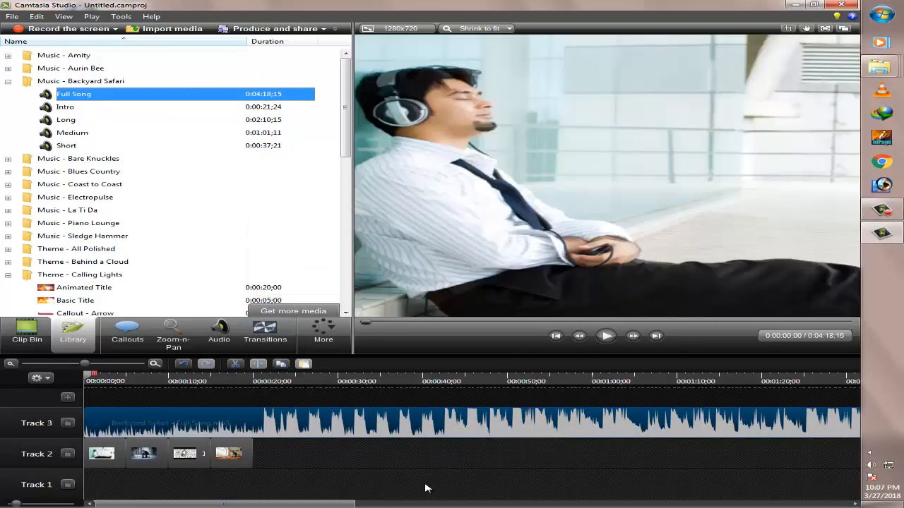
drag(425, 423, 425, 488)
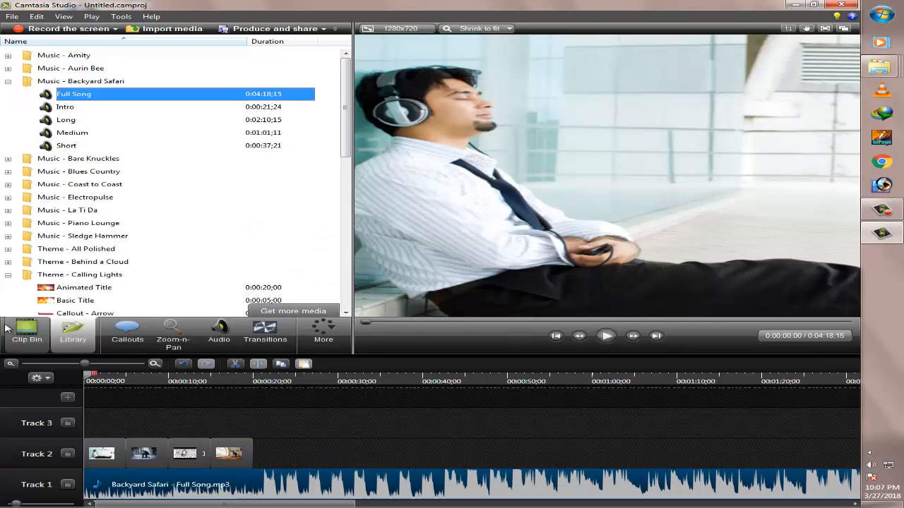
Return to the Clip Bin and play the timeline from the start, pausing on the second image
click(29, 333)
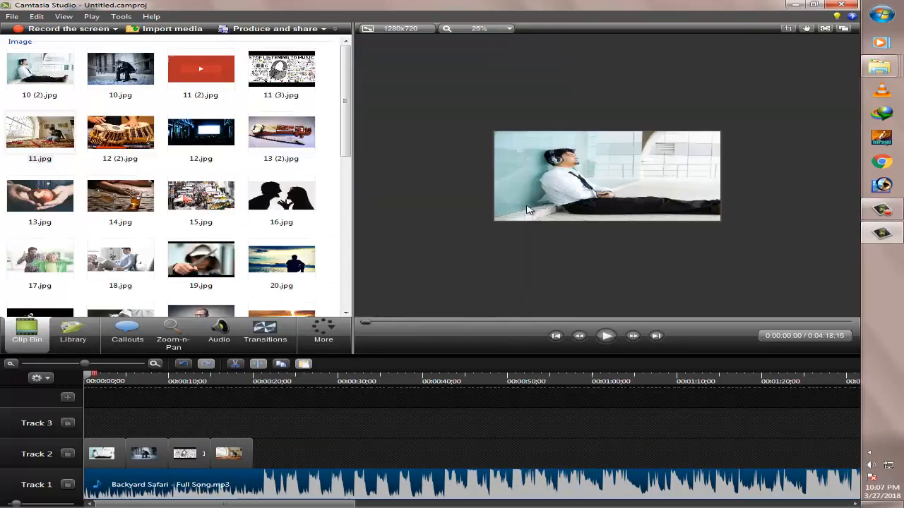
click(606, 337)
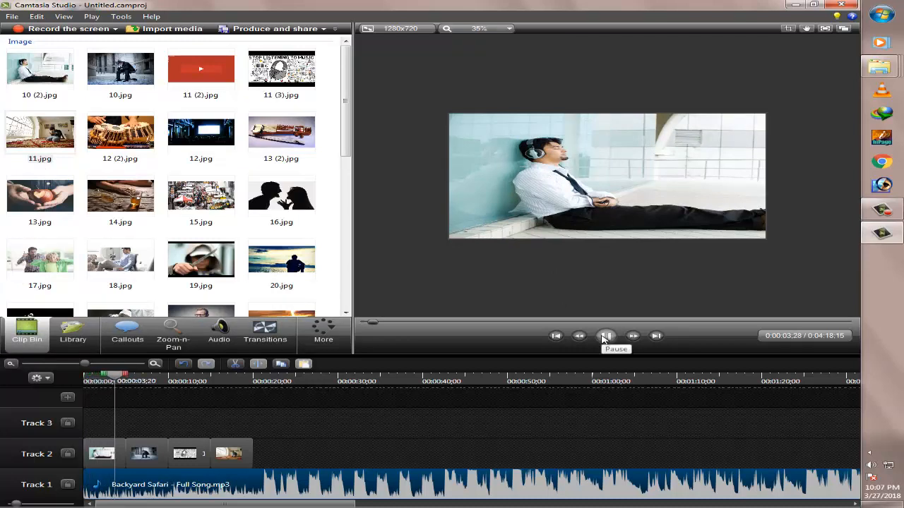
click(604, 339)
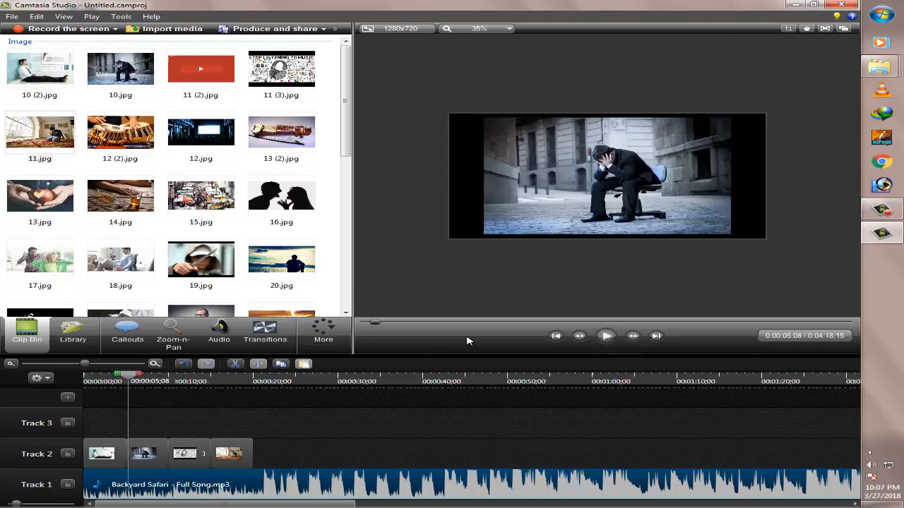
Move the 10.jpg image to the canvas's upper-left corner, then enlarge and stretch it to fill the whole canvas
click(594, 175)
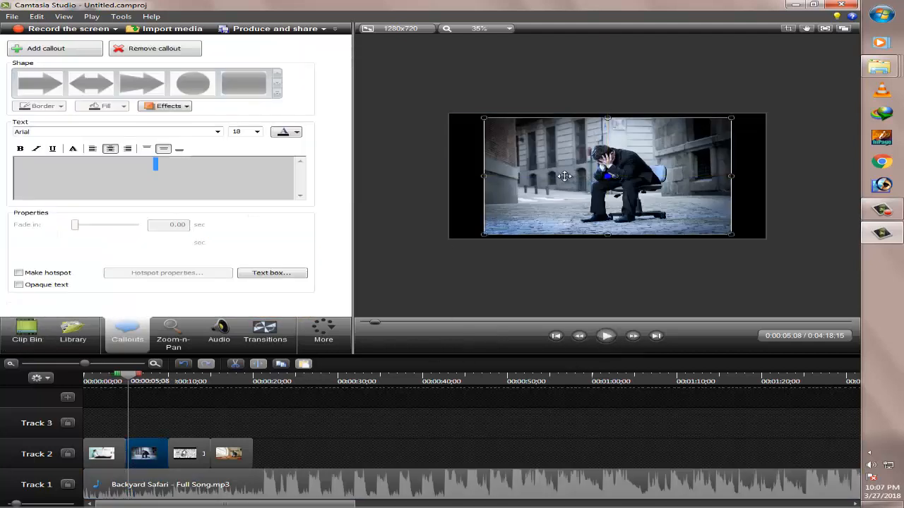
click(543, 267)
click(27, 332)
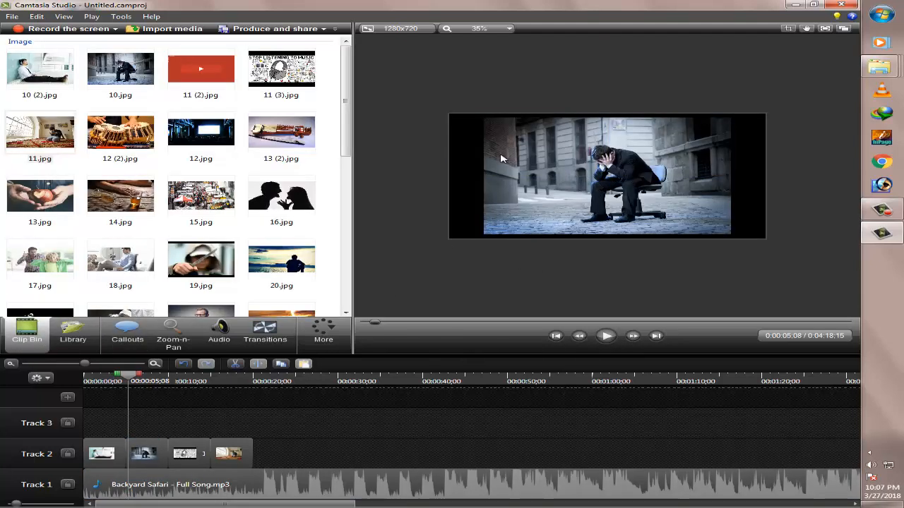
drag(642, 202, 607, 197)
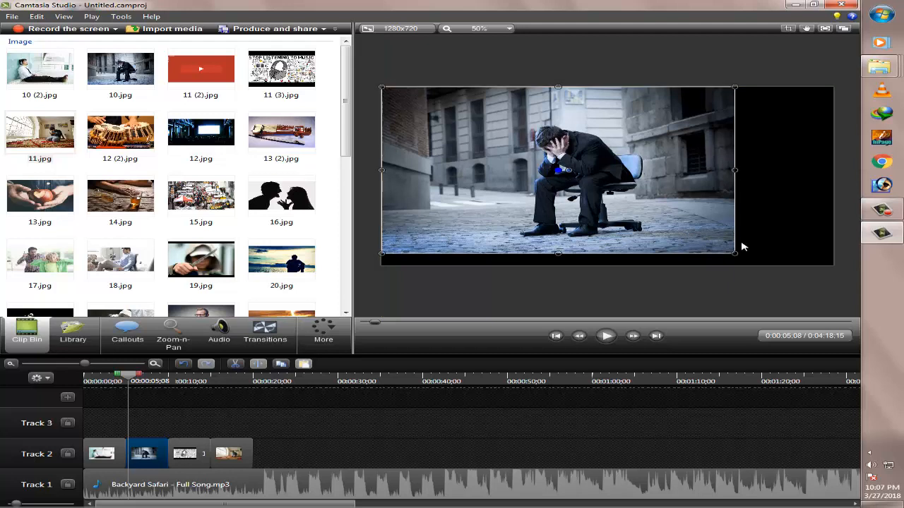
key(ctrl+z)
click(747, 186)
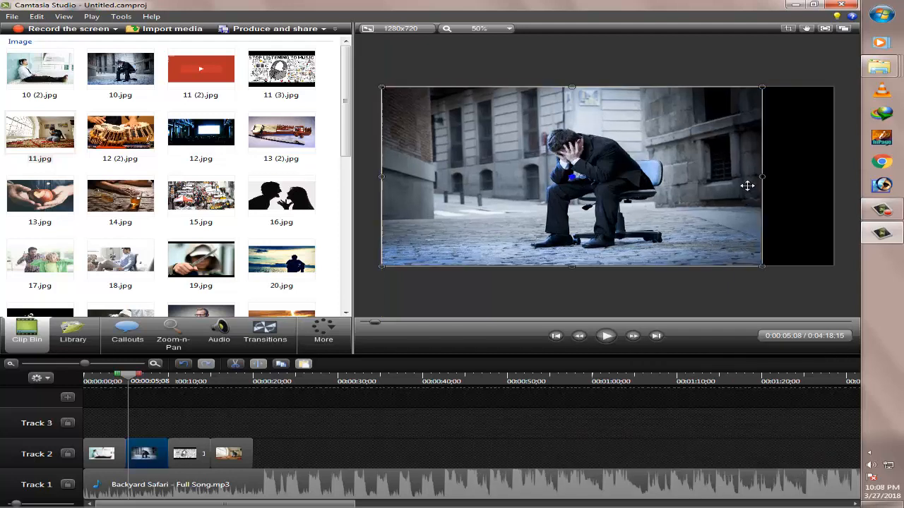
drag(763, 177, 834, 186)
drag(731, 189, 732, 188)
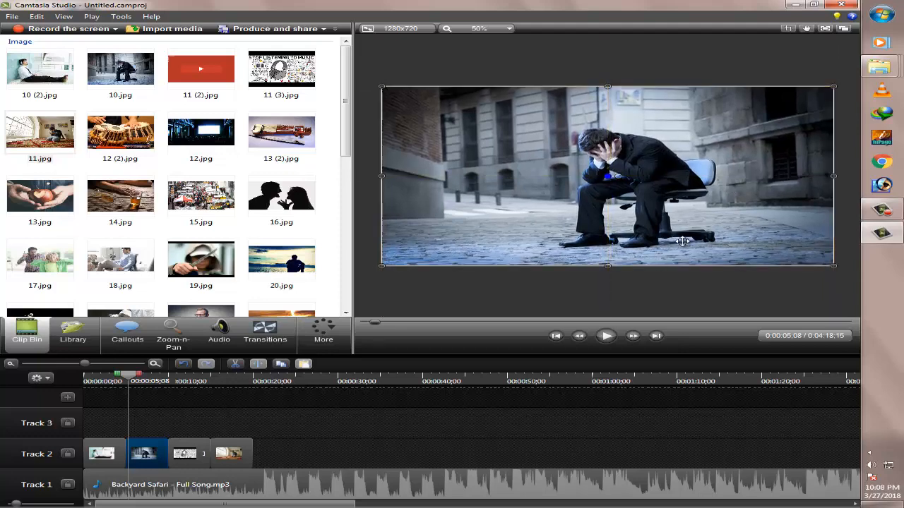
drag(683, 242, 681, 241)
Add a Dissolve transition between the 10 (2).jpg and 10.jpg clips on Track 2 and play it back
click(265, 330)
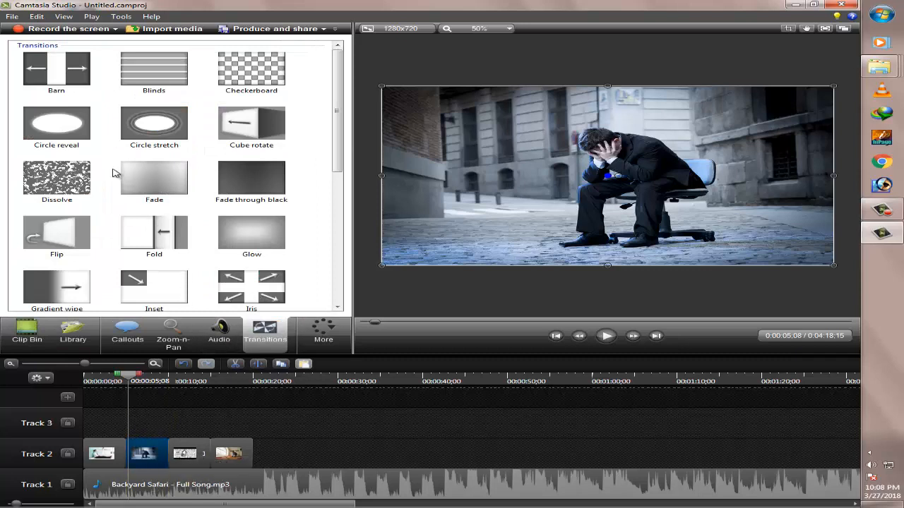
drag(43, 169, 132, 455)
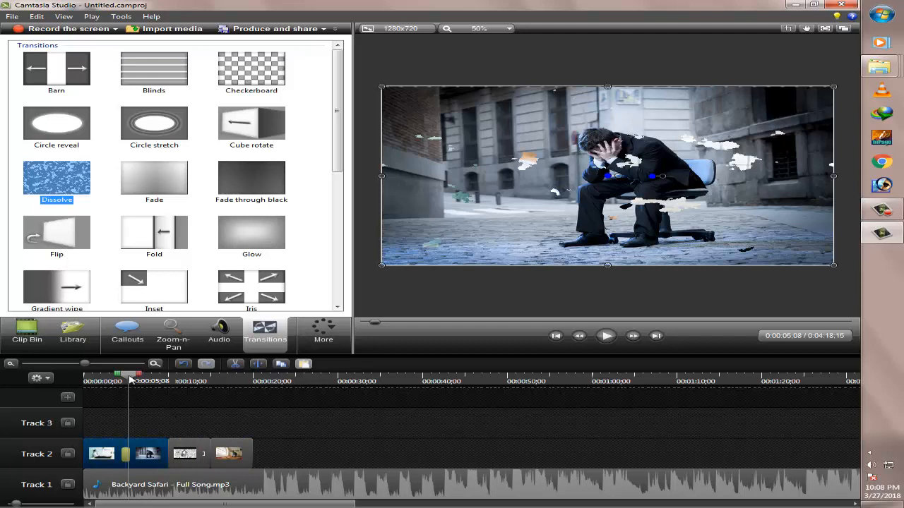
drag(130, 380, 120, 380)
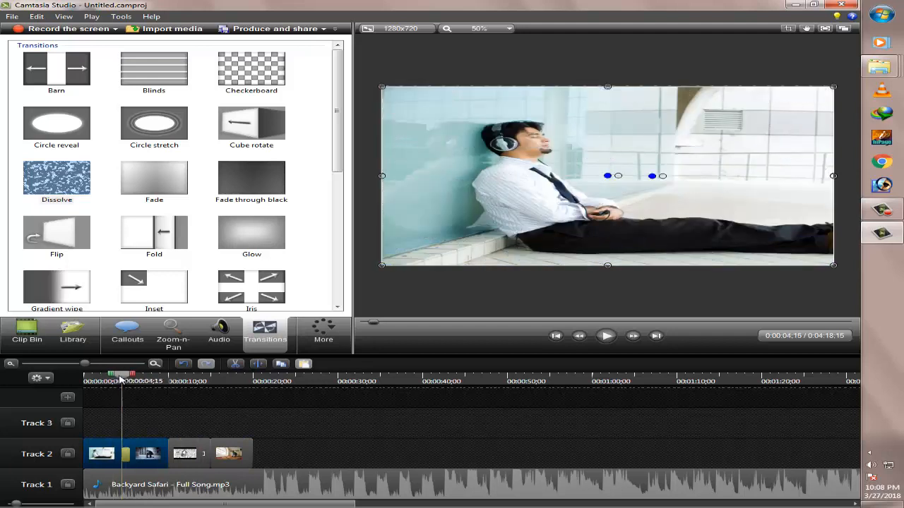
click(605, 336)
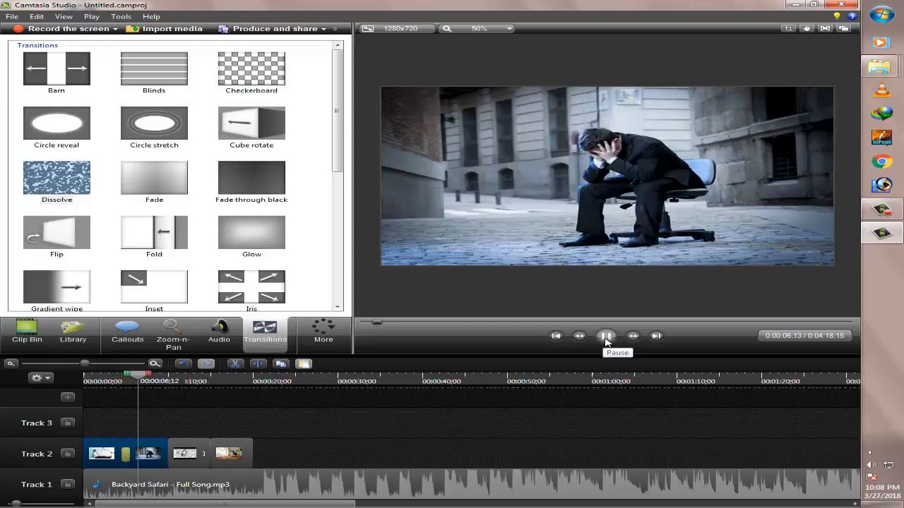
click(605, 339)
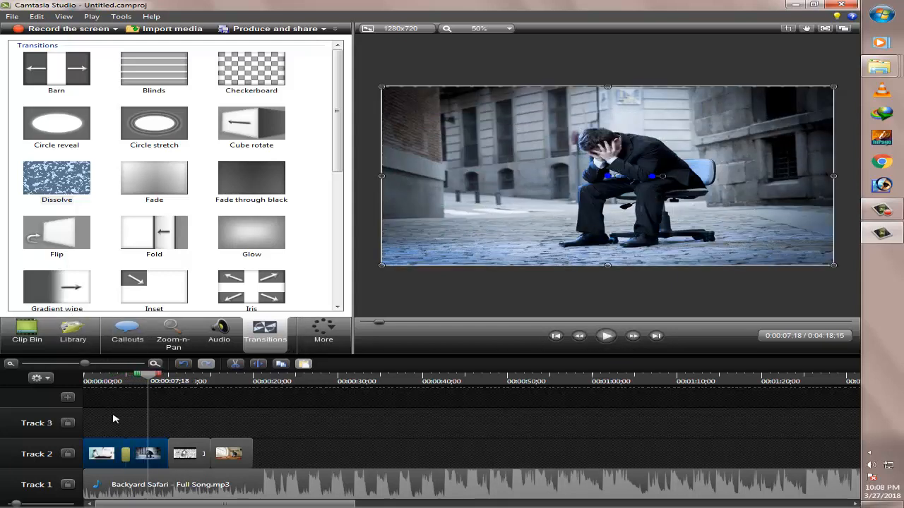
Lengthen the Dissolve transition between 10 (2).jpg and 10.jpg to about 3 seconds on the timeline
click(97, 364)
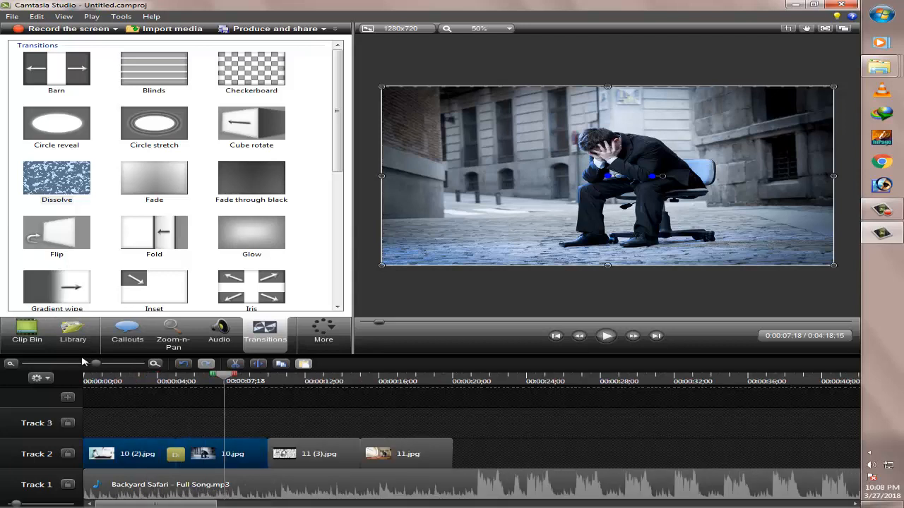
click(77, 365)
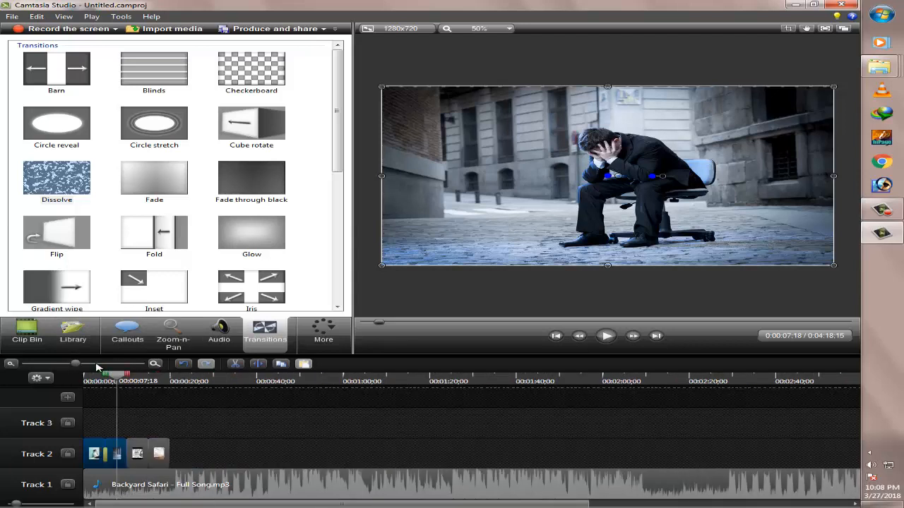
click(99, 364)
click(121, 364)
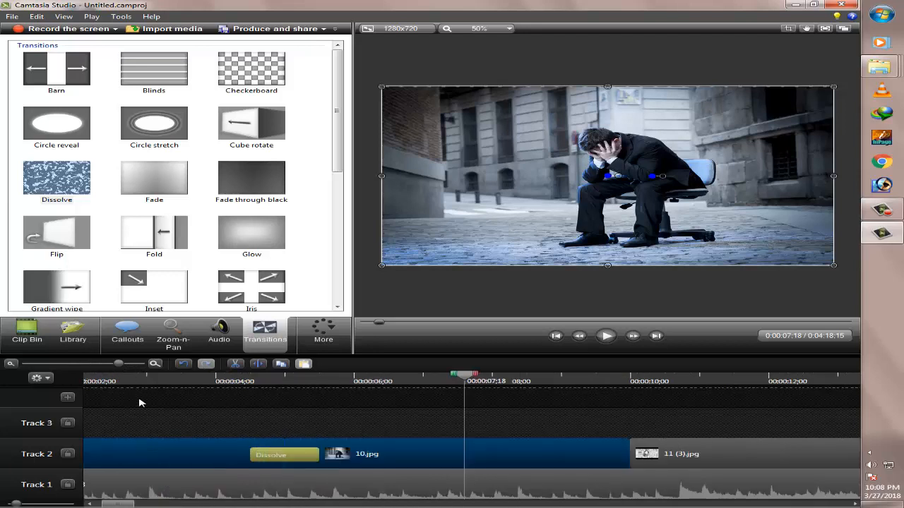
click(101, 367)
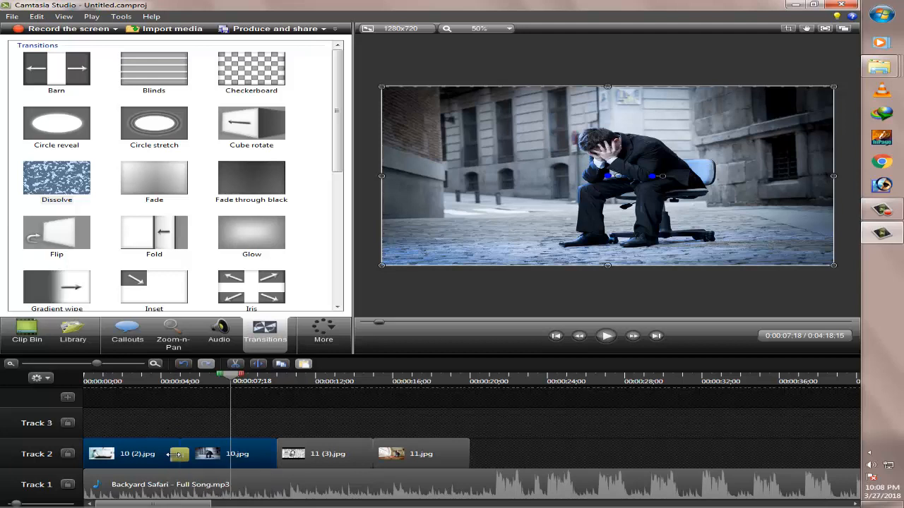
drag(175, 454, 150, 455)
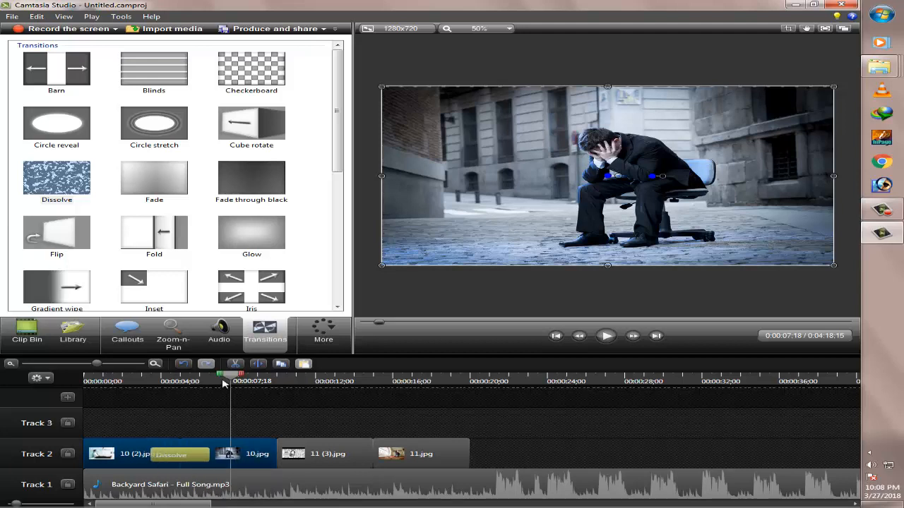
Play the timeline from about 2 seconds through the lengthened Dissolve transition, pause on 10.jpg and deselect the clips
drag(161, 378, 129, 377)
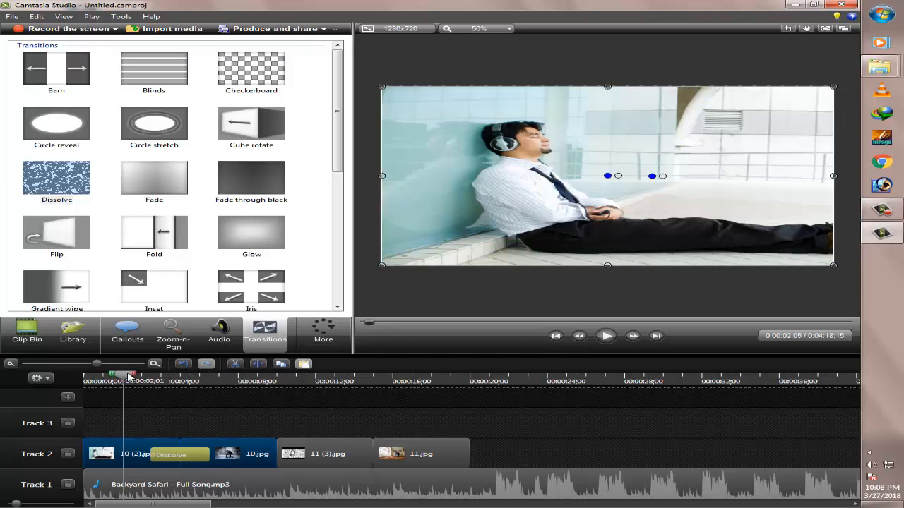
click(612, 337)
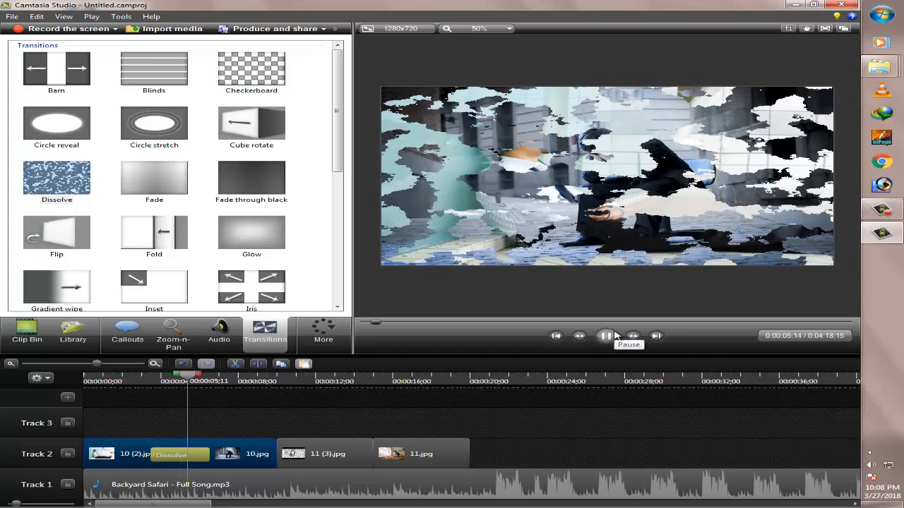
click(608, 337)
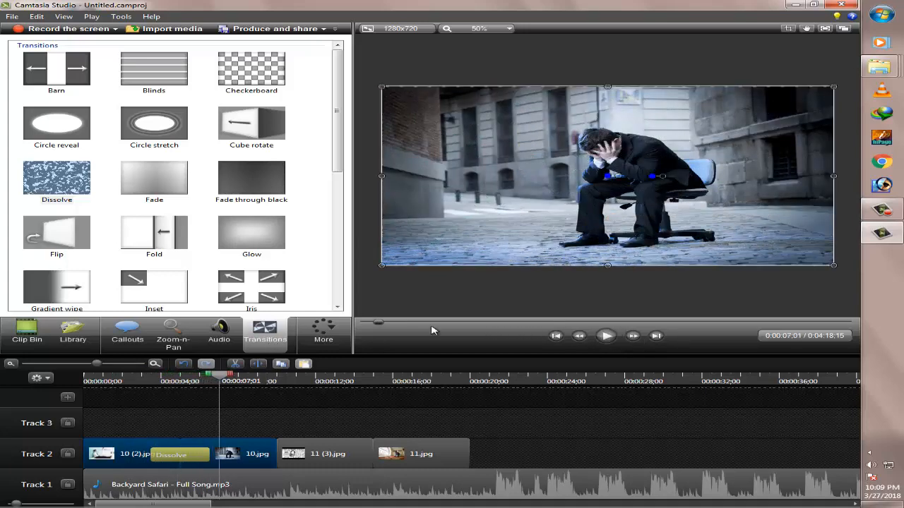
click(573, 298)
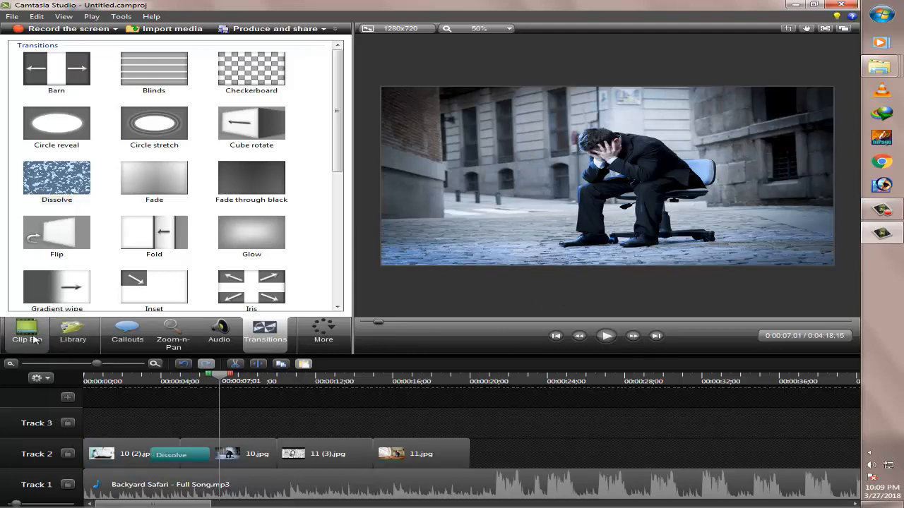
Apply a fade-in to the Backyard Safari audio clip on Track 1 at the start of the timeline
click(34, 336)
click(74, 365)
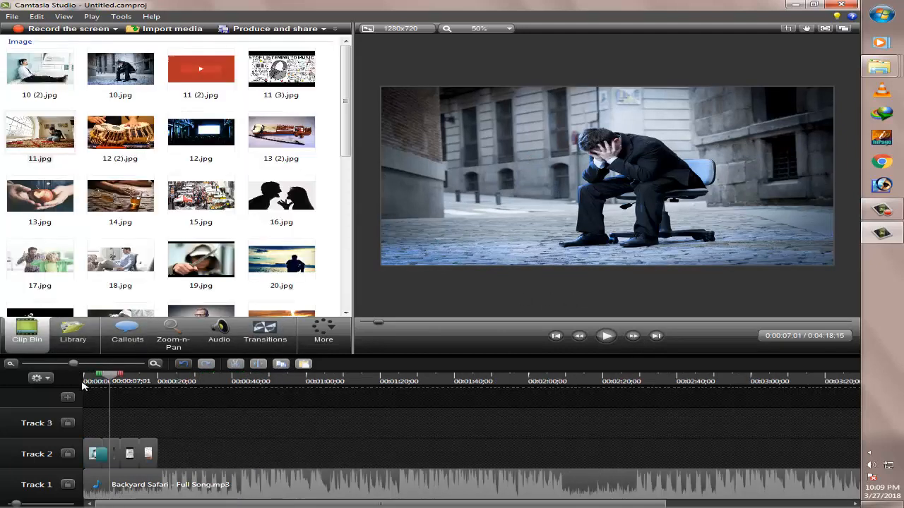
click(182, 489)
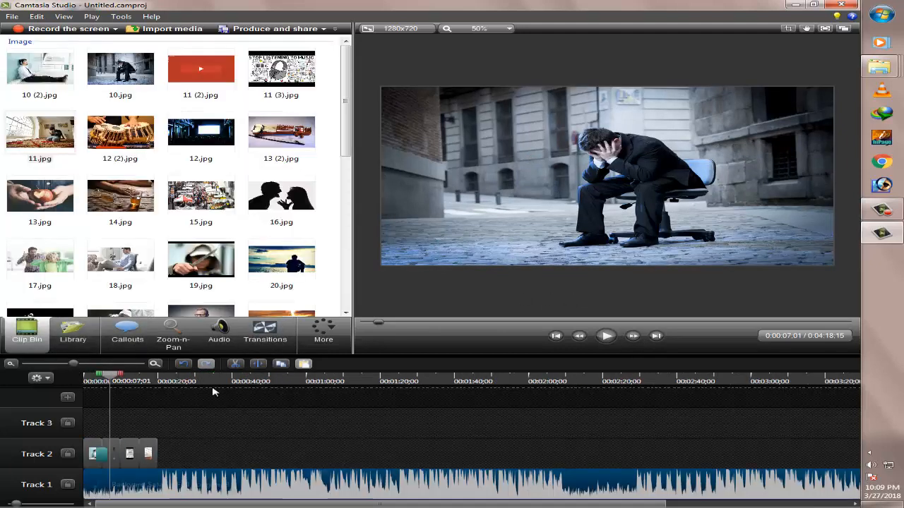
click(235, 335)
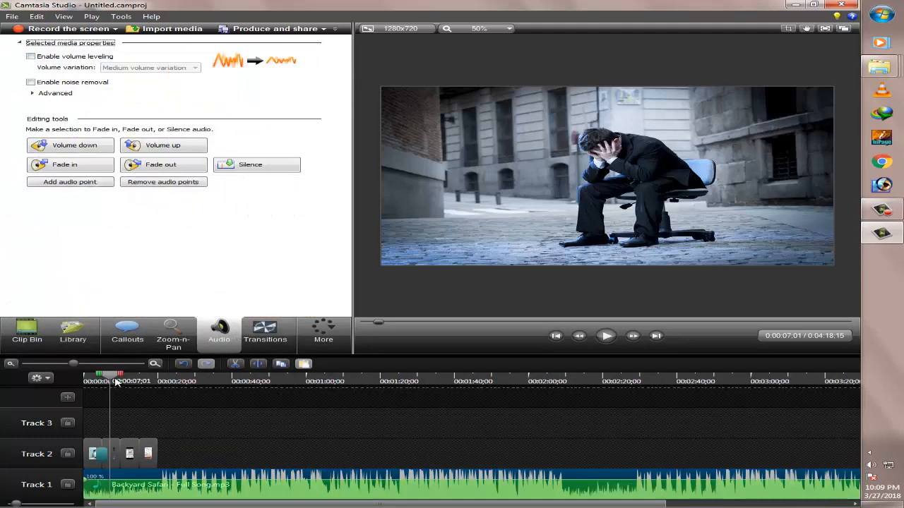
drag(110, 377, 41, 378)
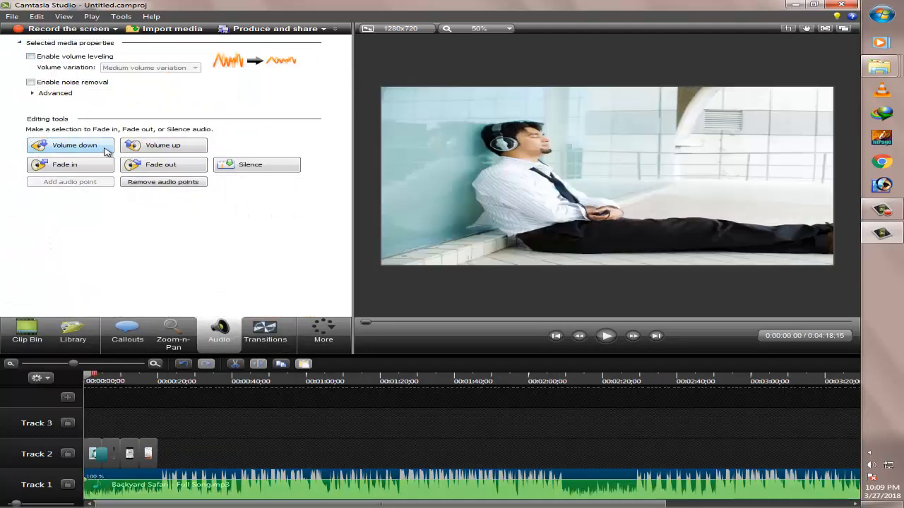
click(84, 168)
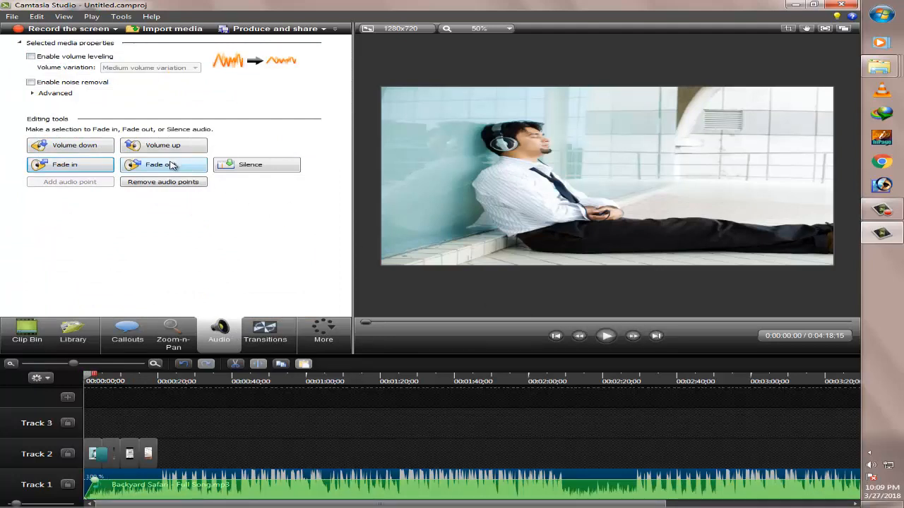
Try silencing the Backyard Safari audio clip, comparing it through undo and redo, and undo the silence
click(259, 175)
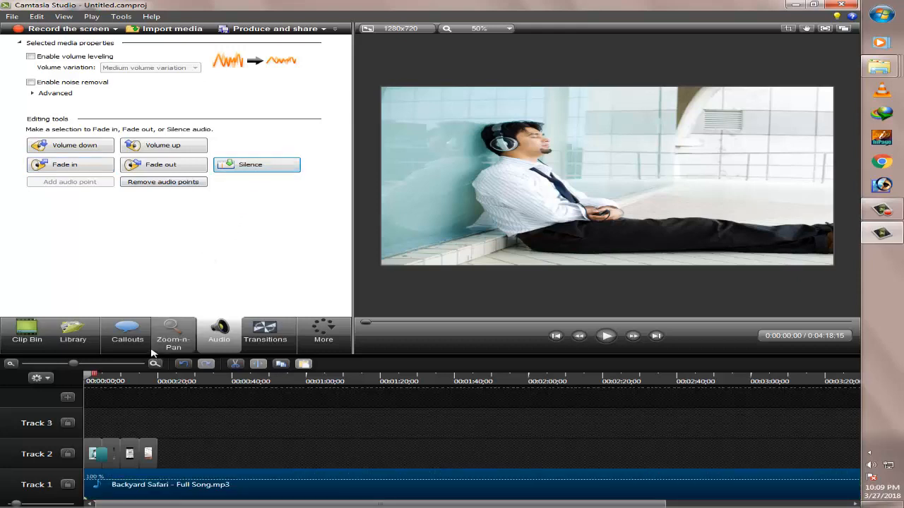
click(181, 366)
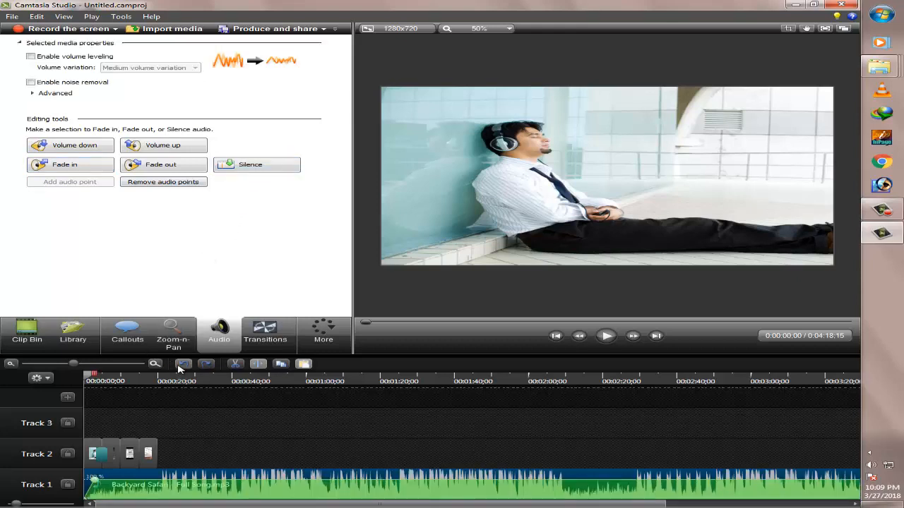
click(204, 364)
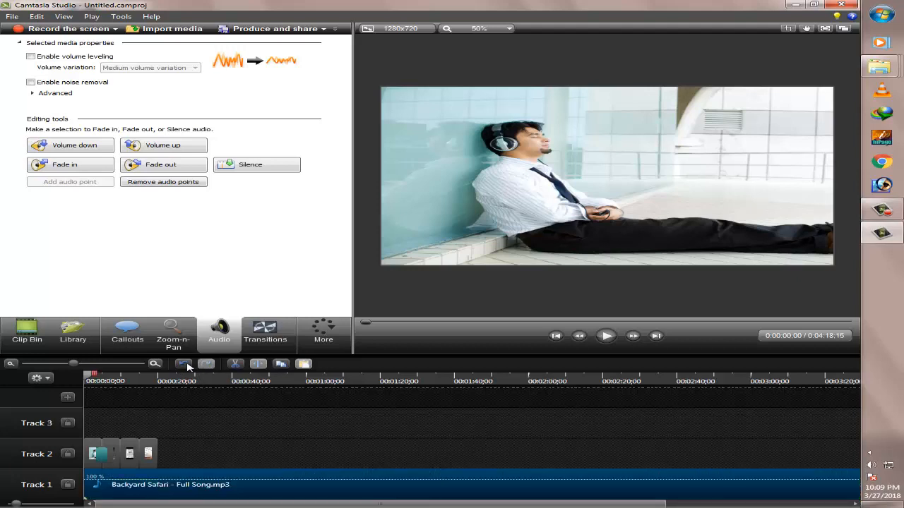
click(184, 365)
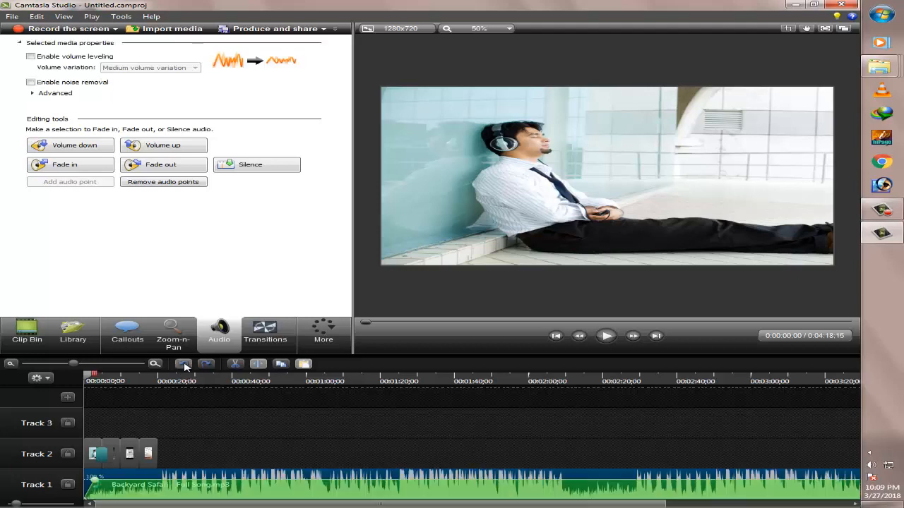
Preview the music's fade-in from the start, and adjust the Track 1 audio volume down, up and down again
click(609, 337)
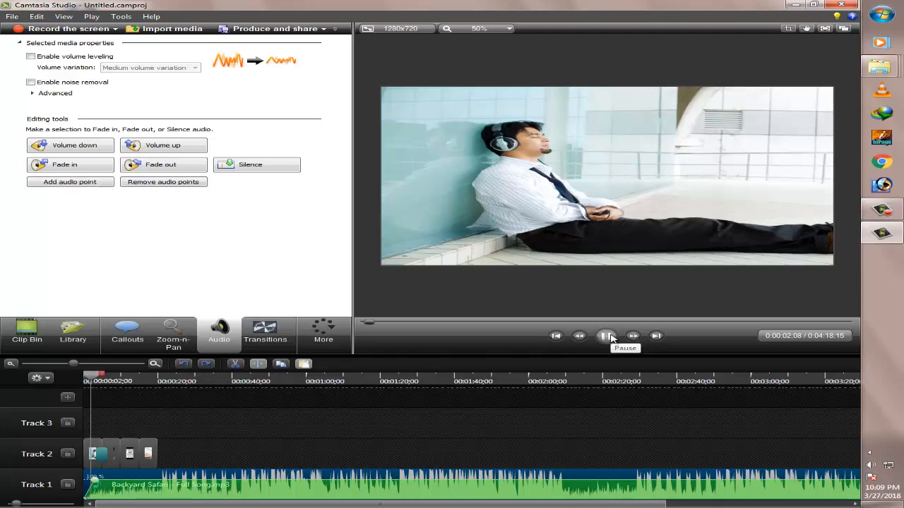
click(610, 337)
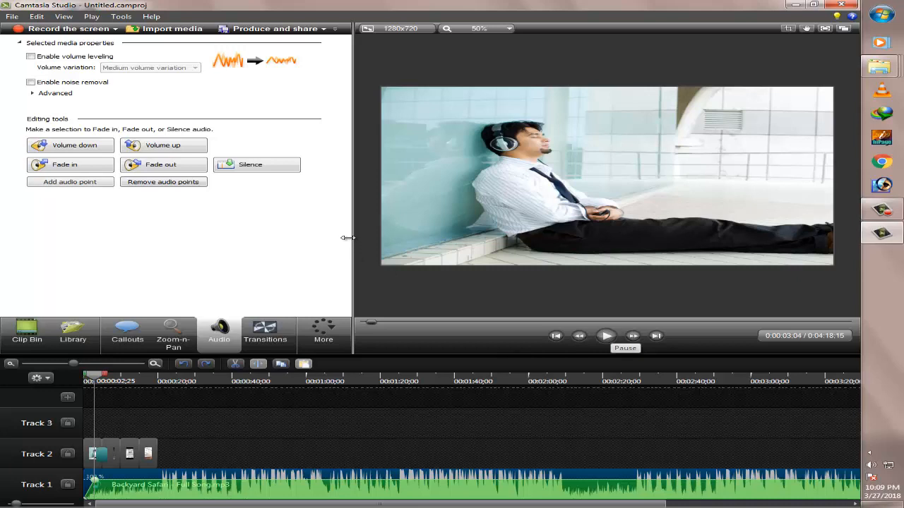
click(59, 145)
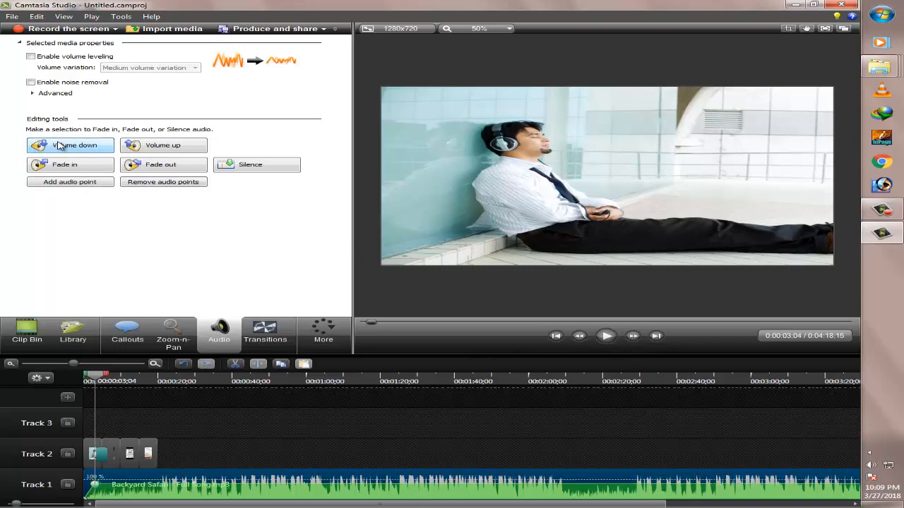
click(171, 147)
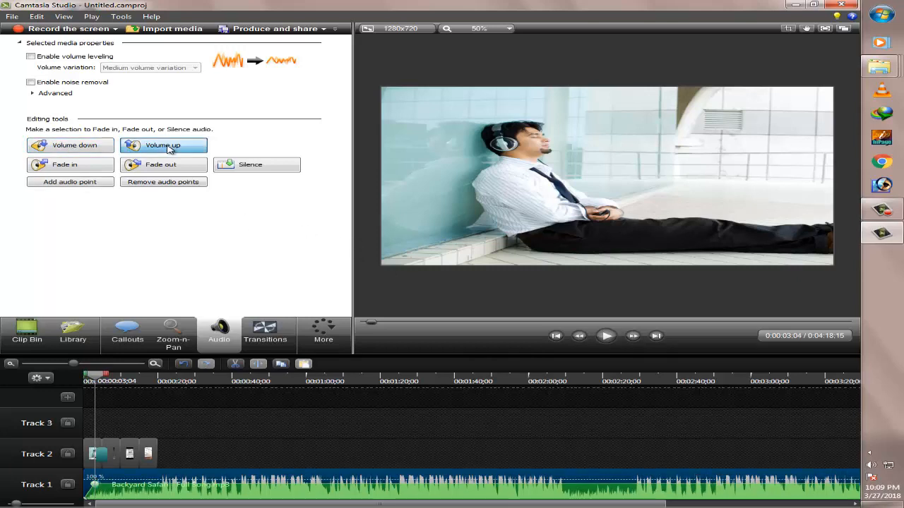
click(104, 148)
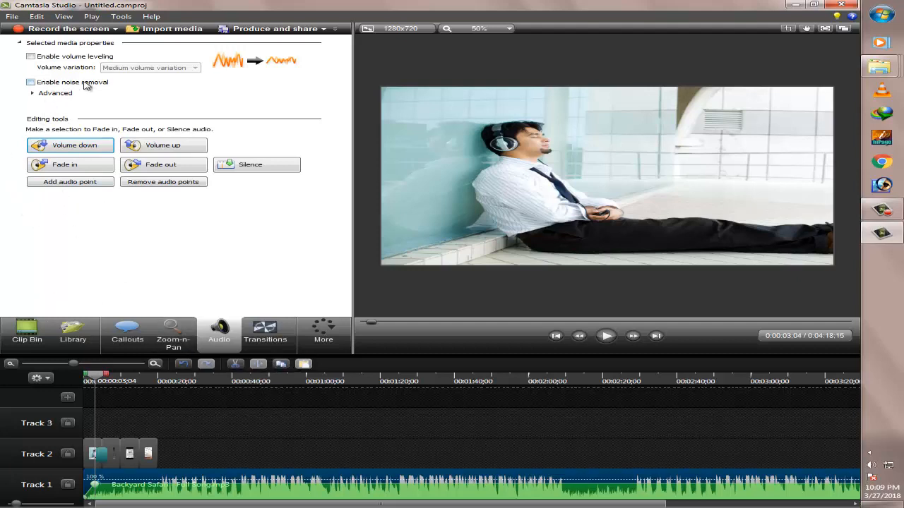
Return to the Clip Bin and look through its imported images and audio file
click(26, 332)
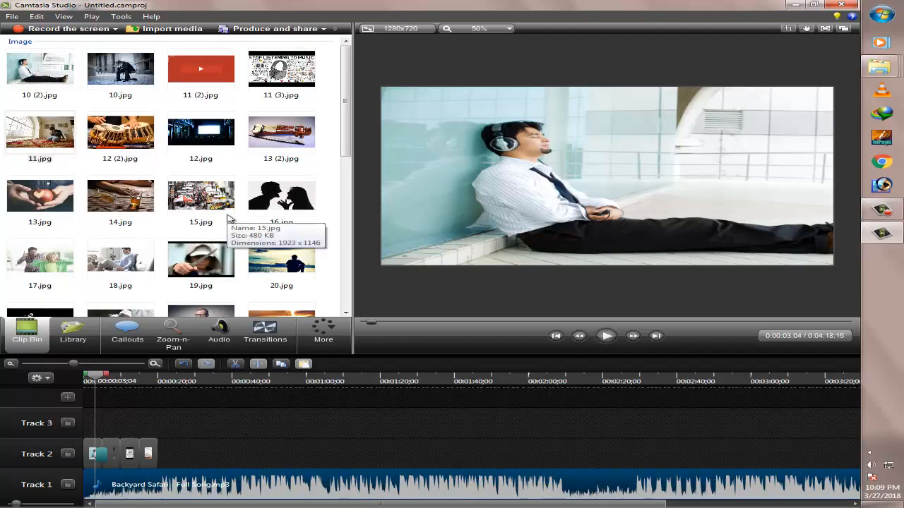
scroll(227, 217, down, 6)
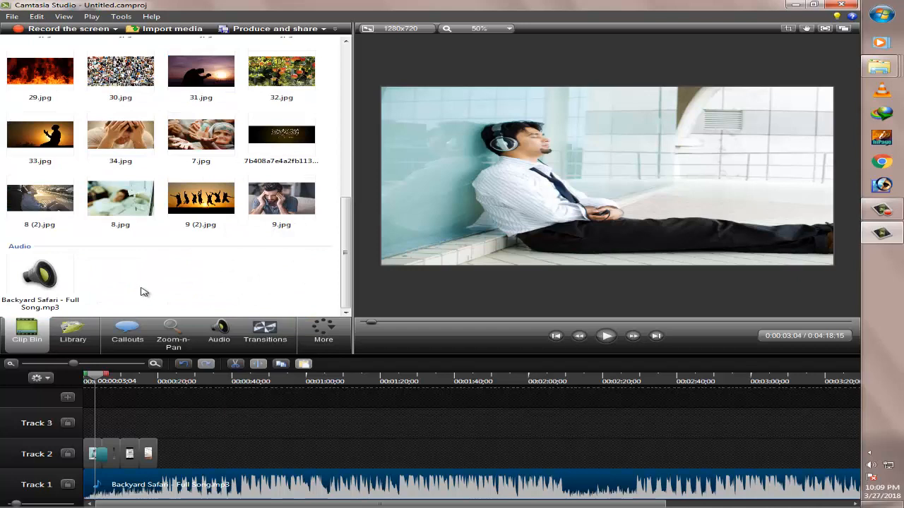
scroll(240, 275, up, 6)
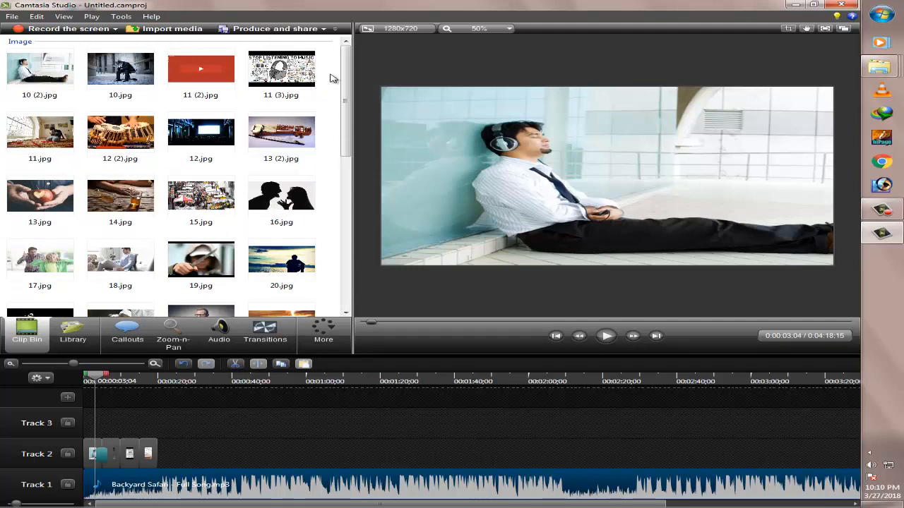
scroll(332, 84, down, 6)
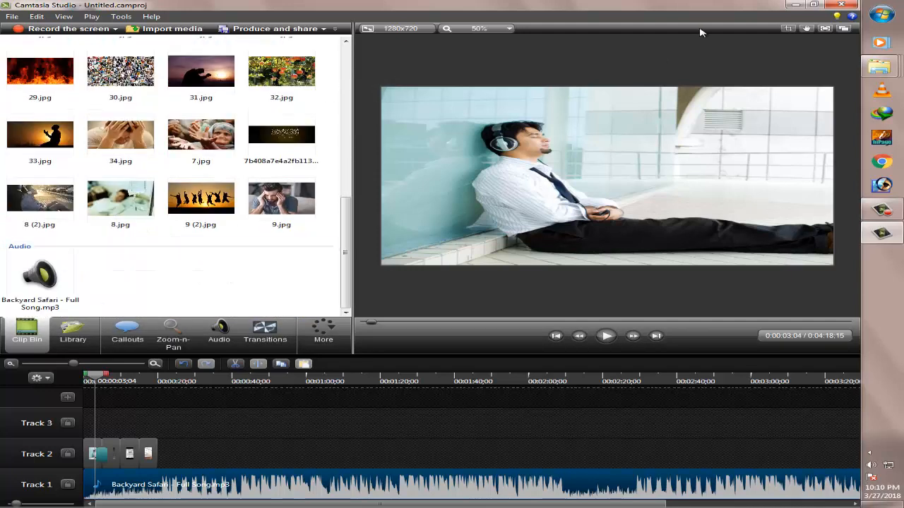